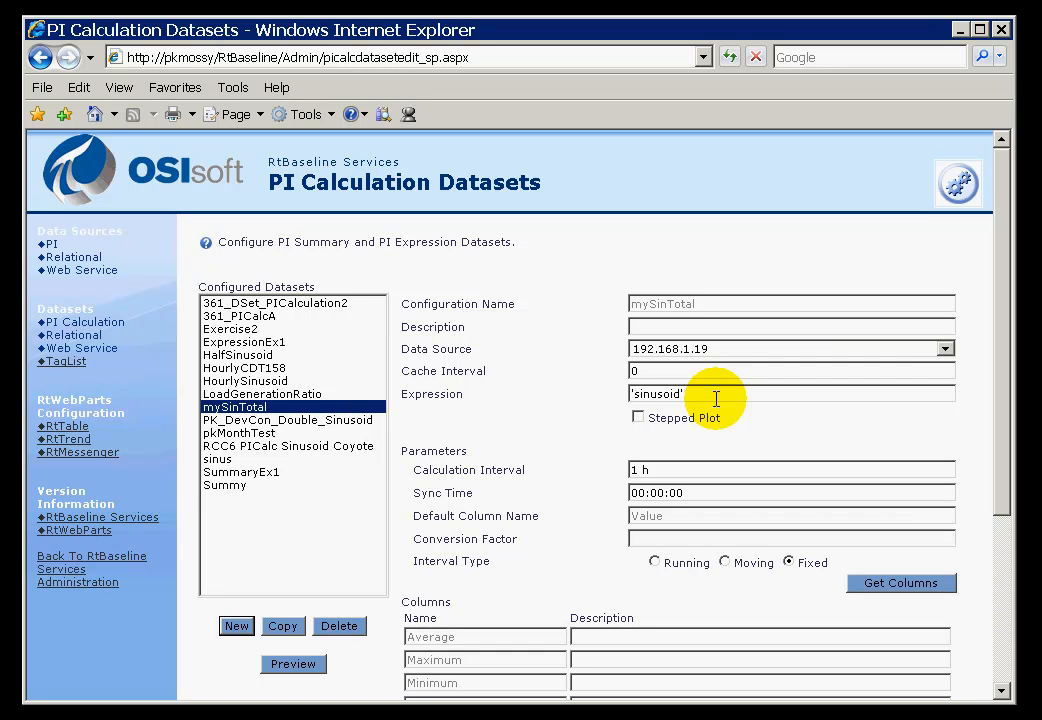
Switch to the Expression Syntax slide and mark both lines of the quoting rule with temporary pen strokes, clearing them at the end.
key(alt+Tab)
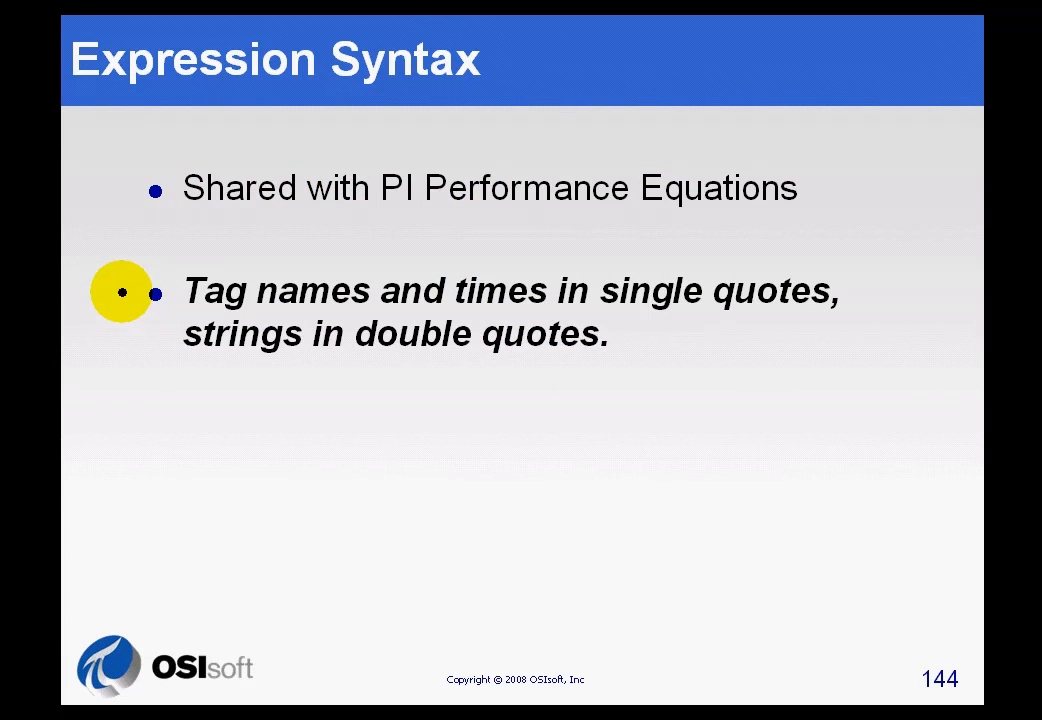
key(ctrl+p)
drag(155, 295, 158, 295)
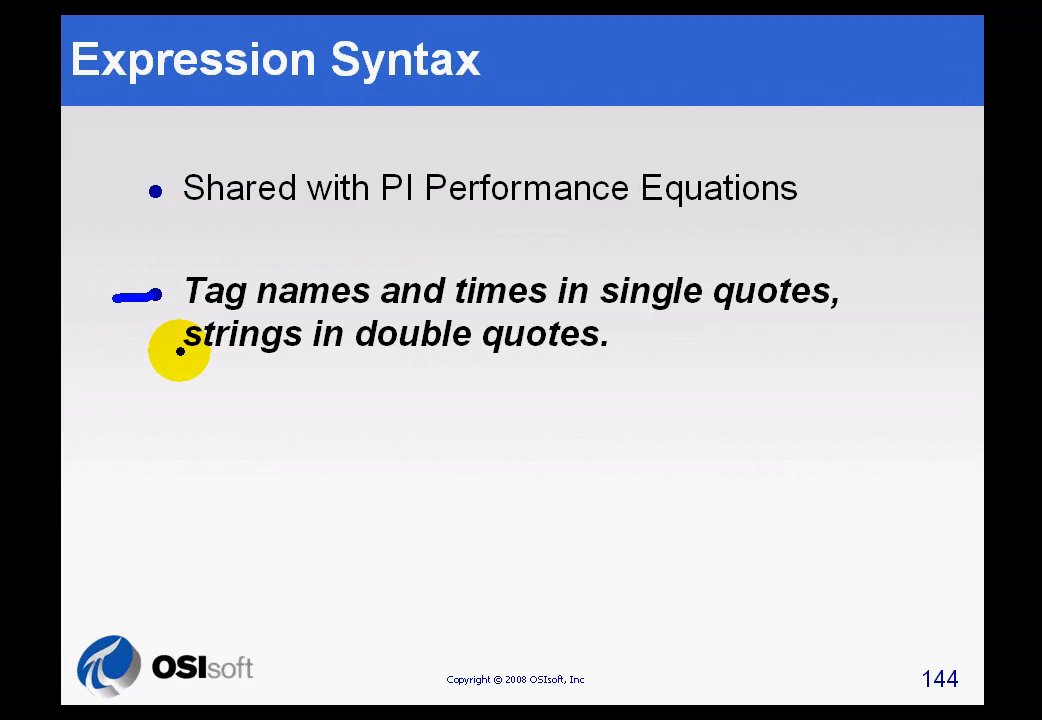
drag(122, 342, 155, 342)
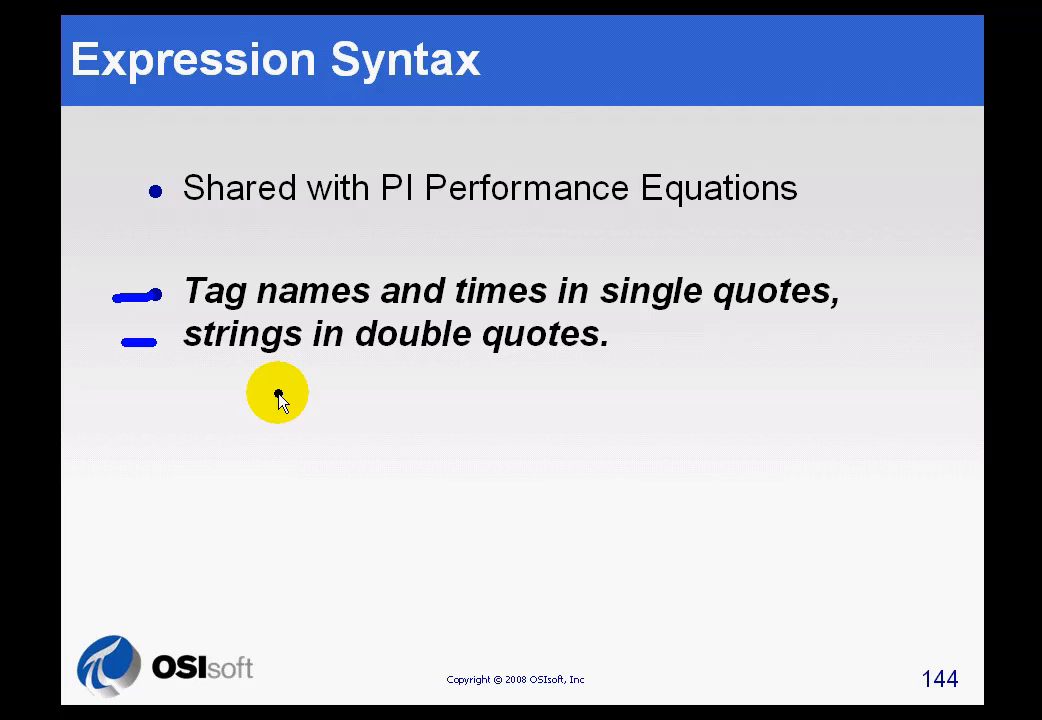
key(e)
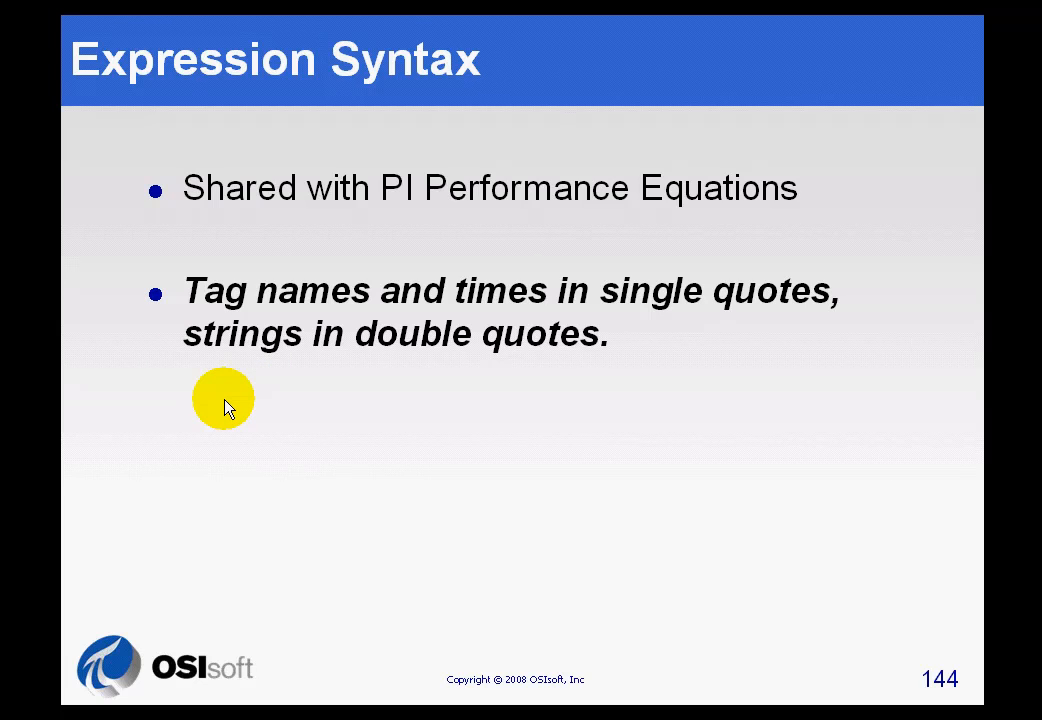
Advance to the Performance Equation Review slide and temporarily underline the \Program Files\PIPC\Help path in pen, clearing the ink at the end.
click(420, 415)
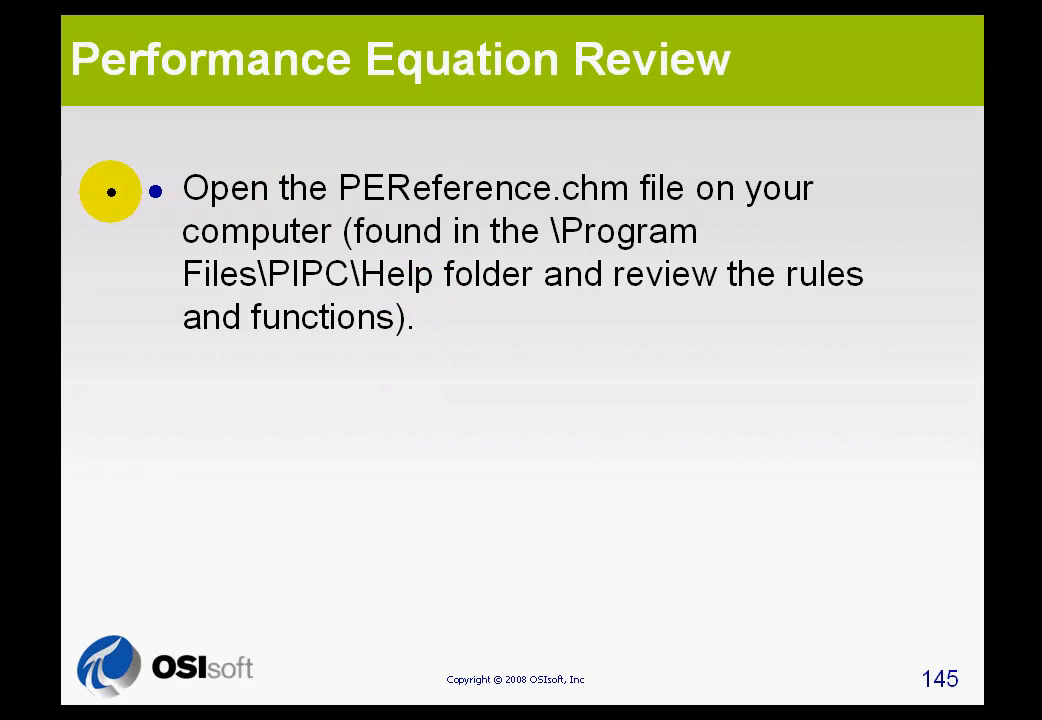
drag(95, 191, 150, 190)
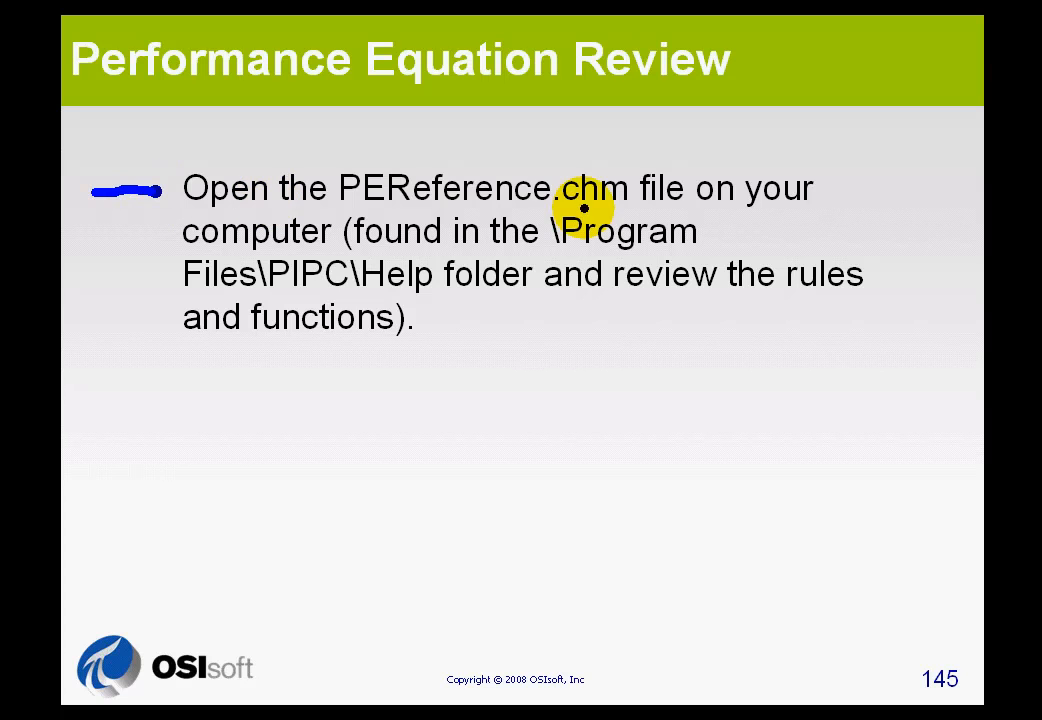
drag(556, 259, 703, 261)
drag(186, 298, 488, 299)
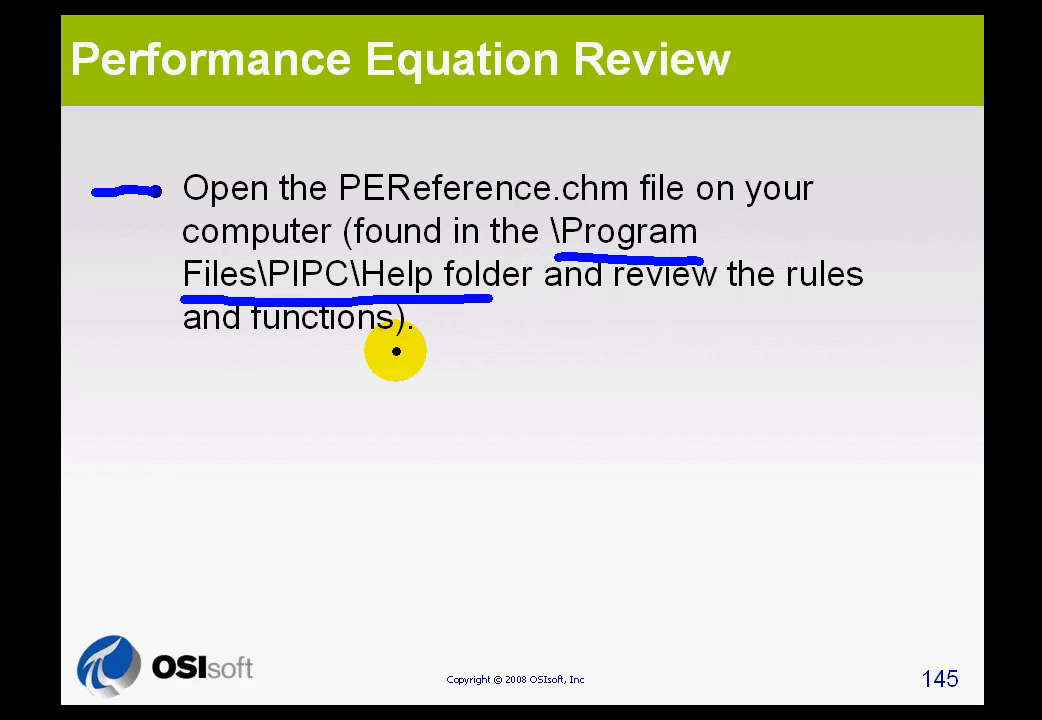
key(e)
Switch to the C:\Program Files\PIPC\HELP folder window and open PEReference.chm.
key(alt+Tab)
key(alt+Tab)
key(alt+Tab)
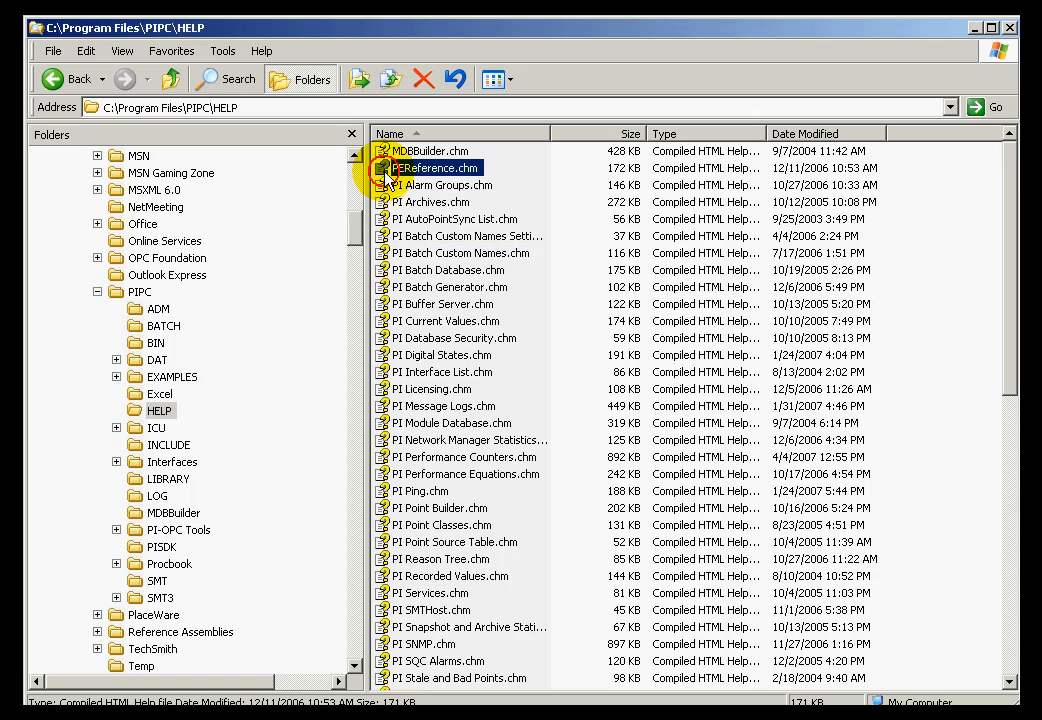
double_click(397, 175)
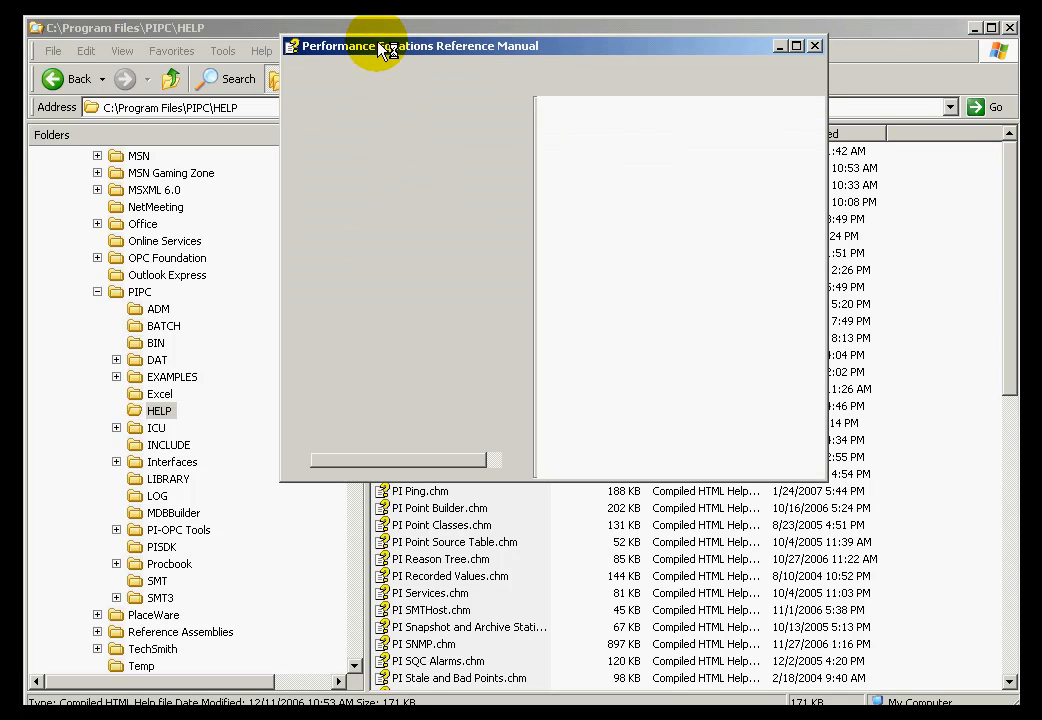
drag(386, 50, 191, 65)
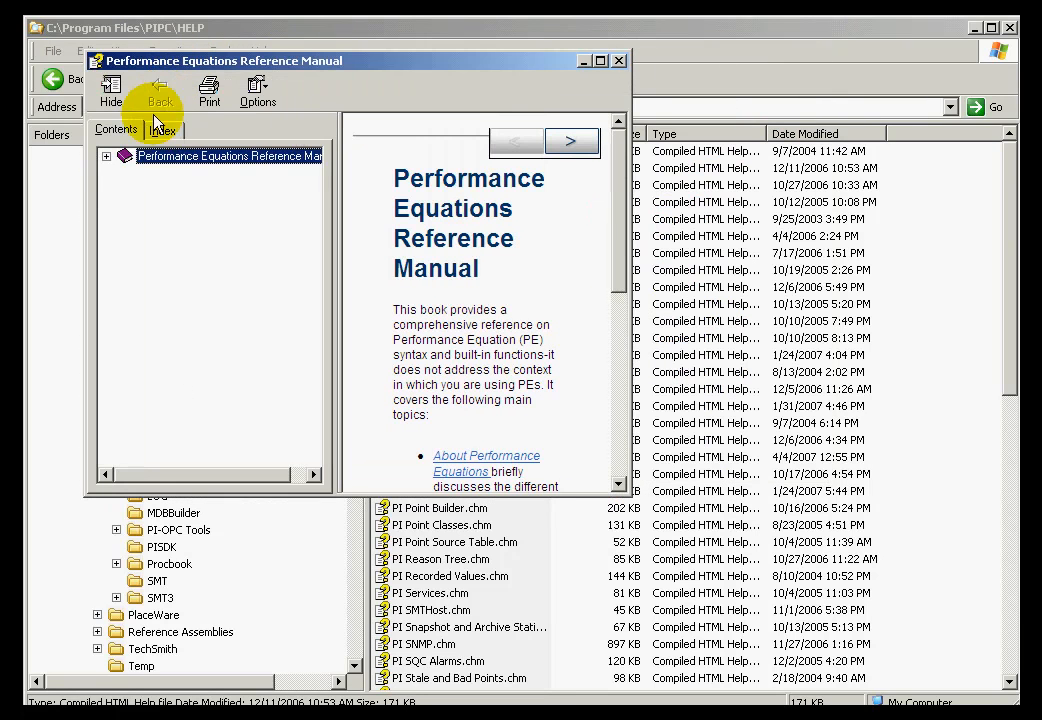
Review the Basics of Performance Equation Syntax topic in an enlarged manual window.
click(107, 157)
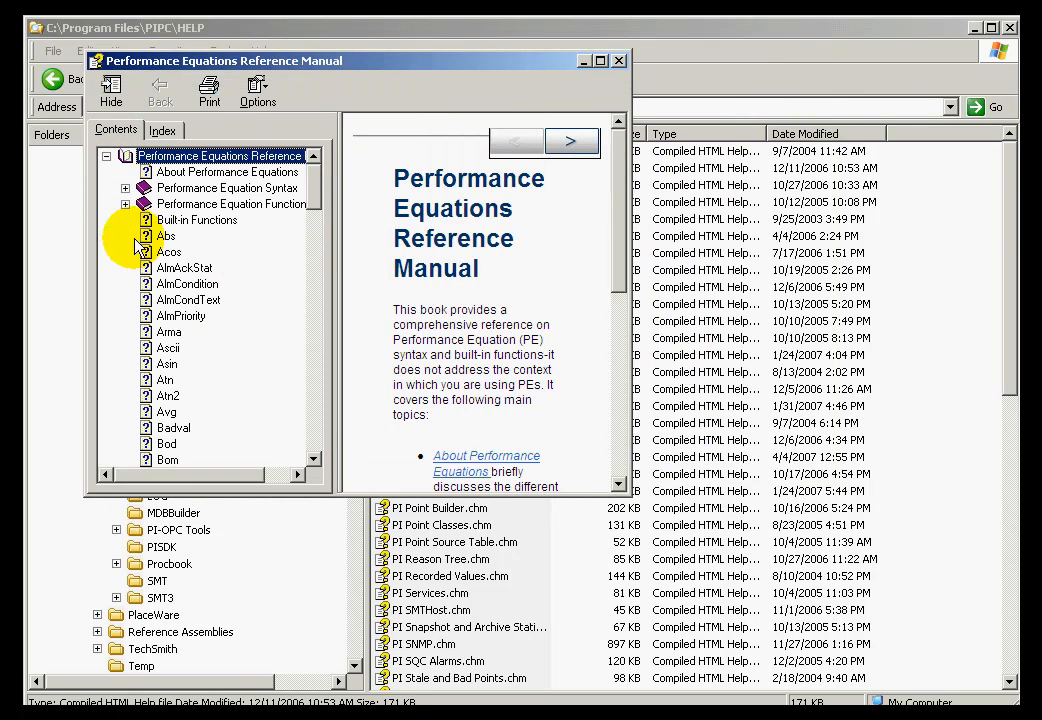
click(125, 188)
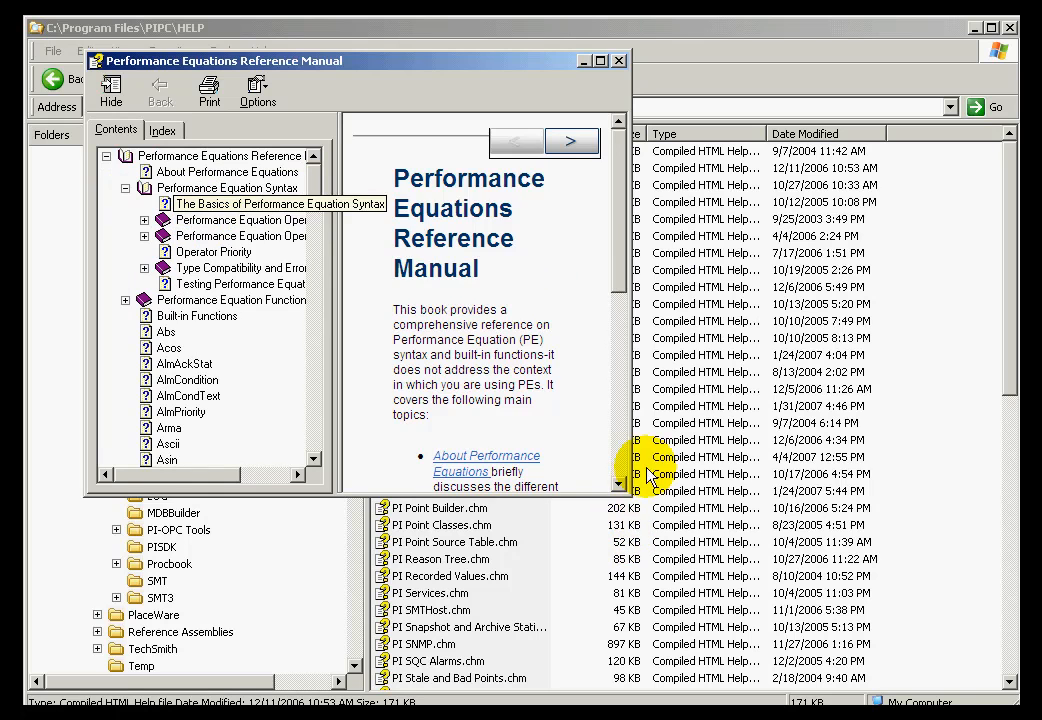
drag(625, 483, 889, 610)
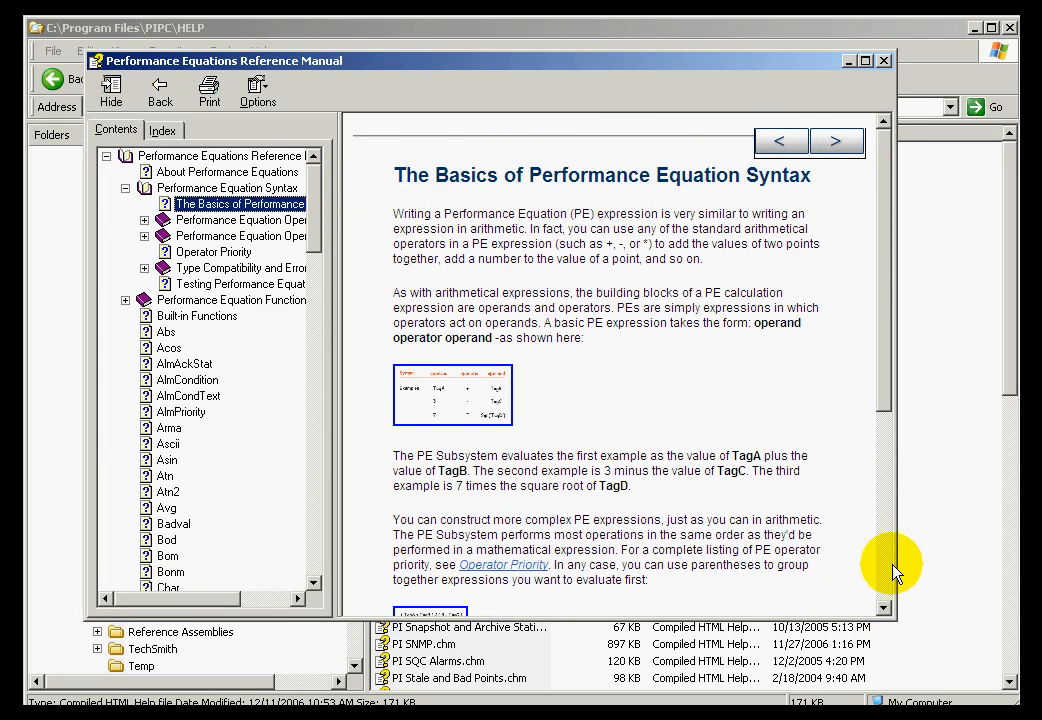
click(889, 562)
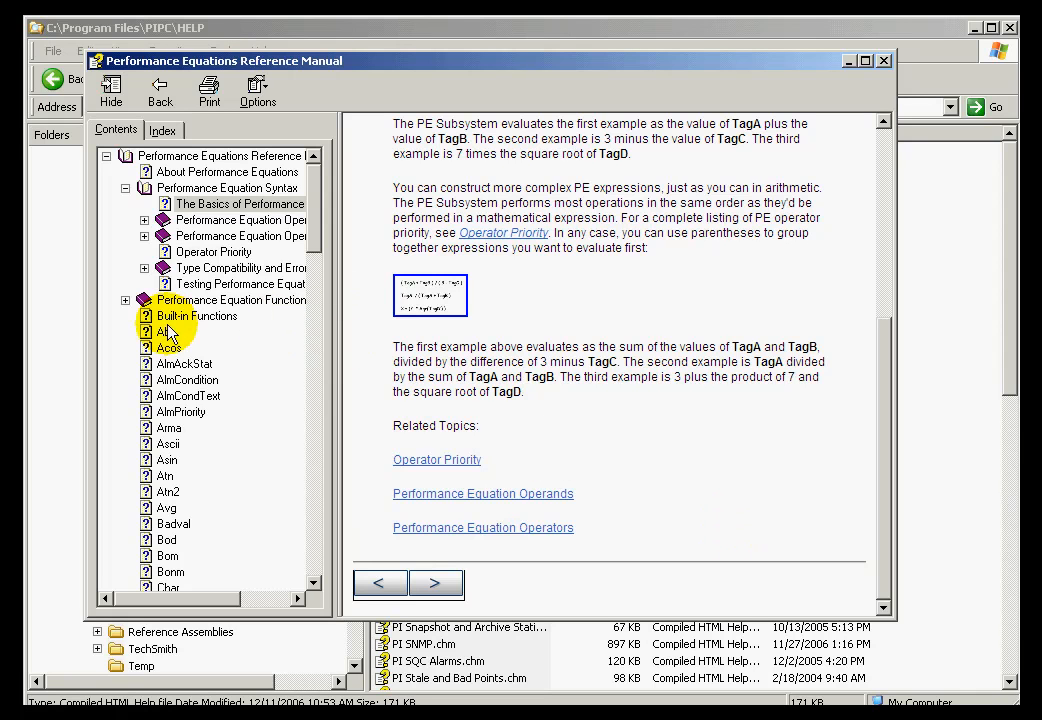
Look up the Badval and FindEq functions in the Performance Equations Reference Manual.
click(176, 524)
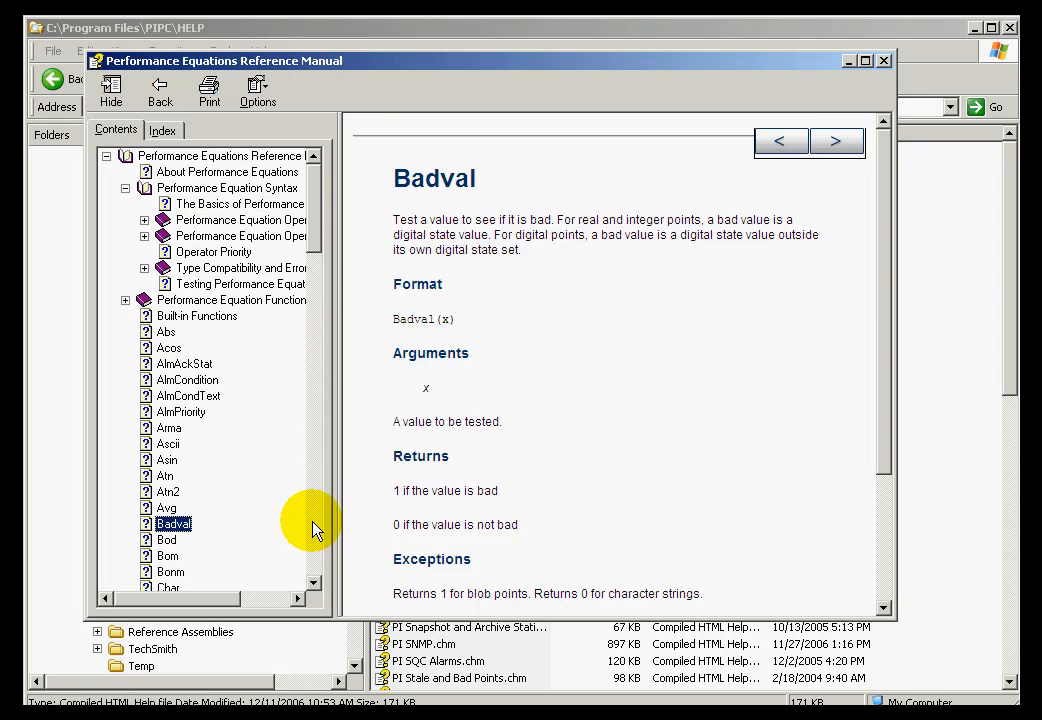
click(314, 530)
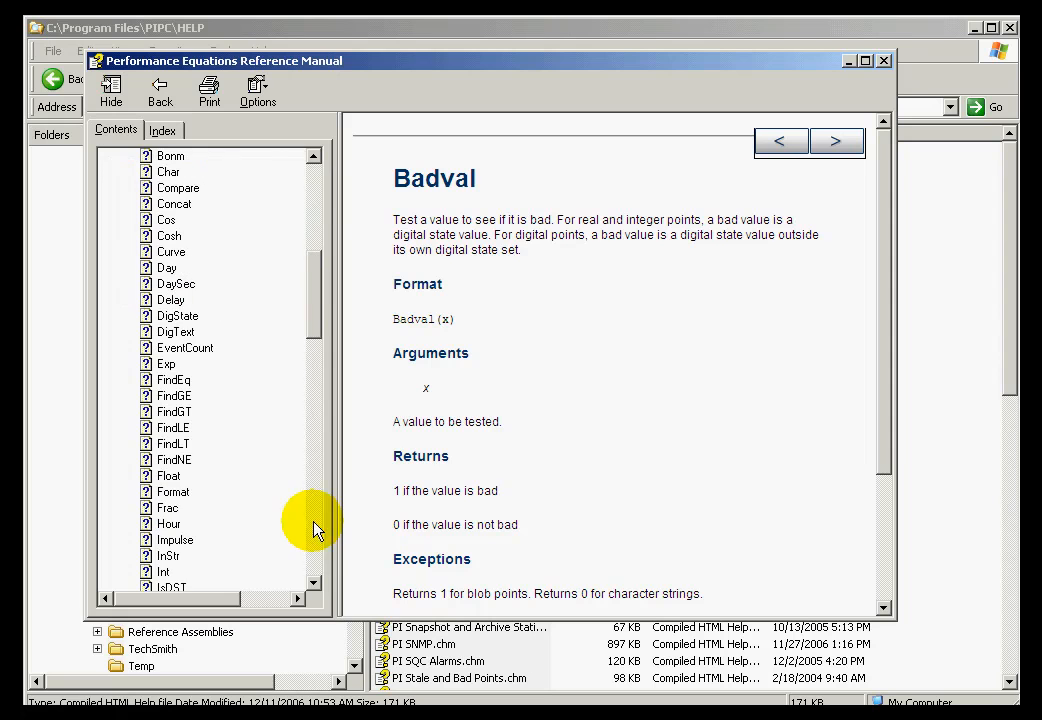
click(175, 380)
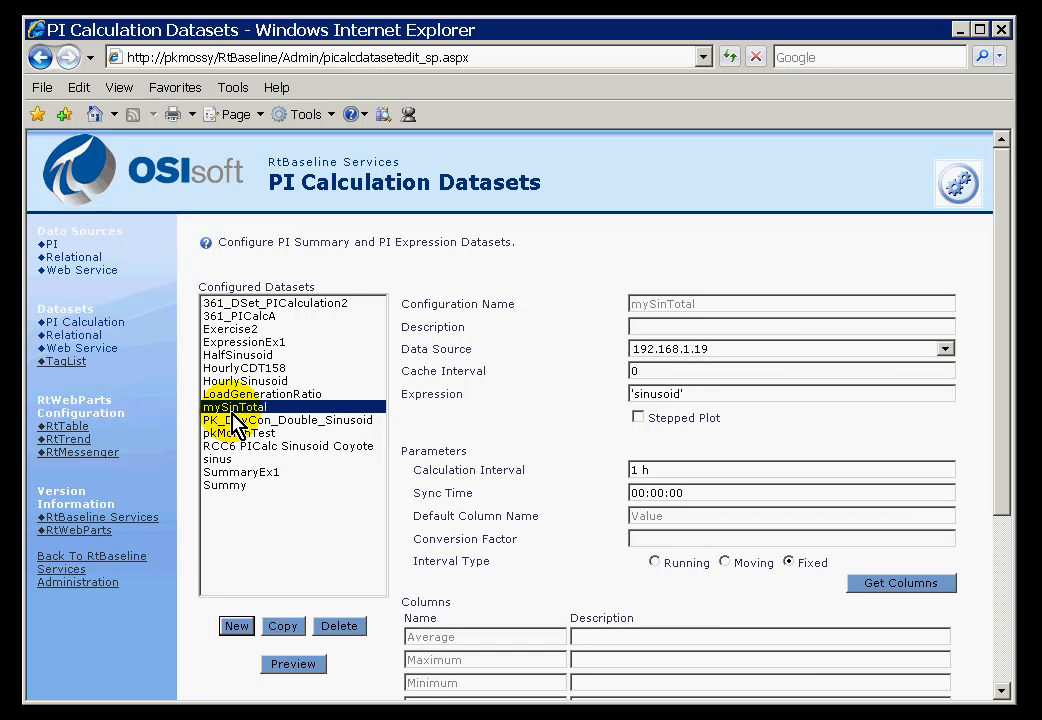
Create a new PI calculation dataset with the configuration name mySinCalc.
click(237, 627)
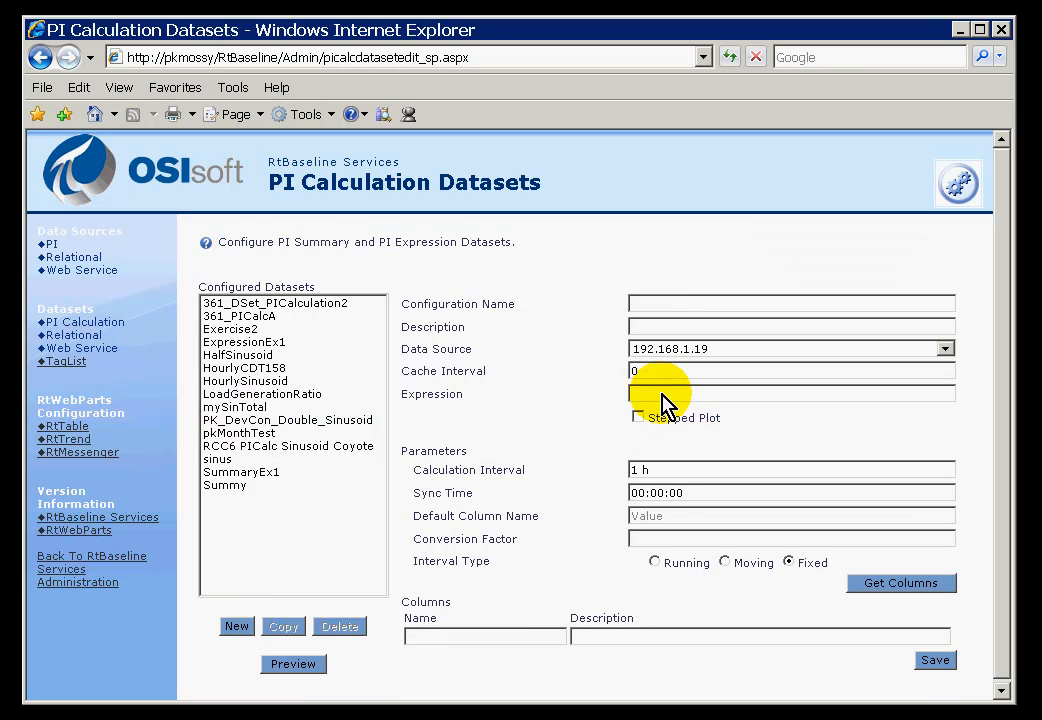
click(642, 304)
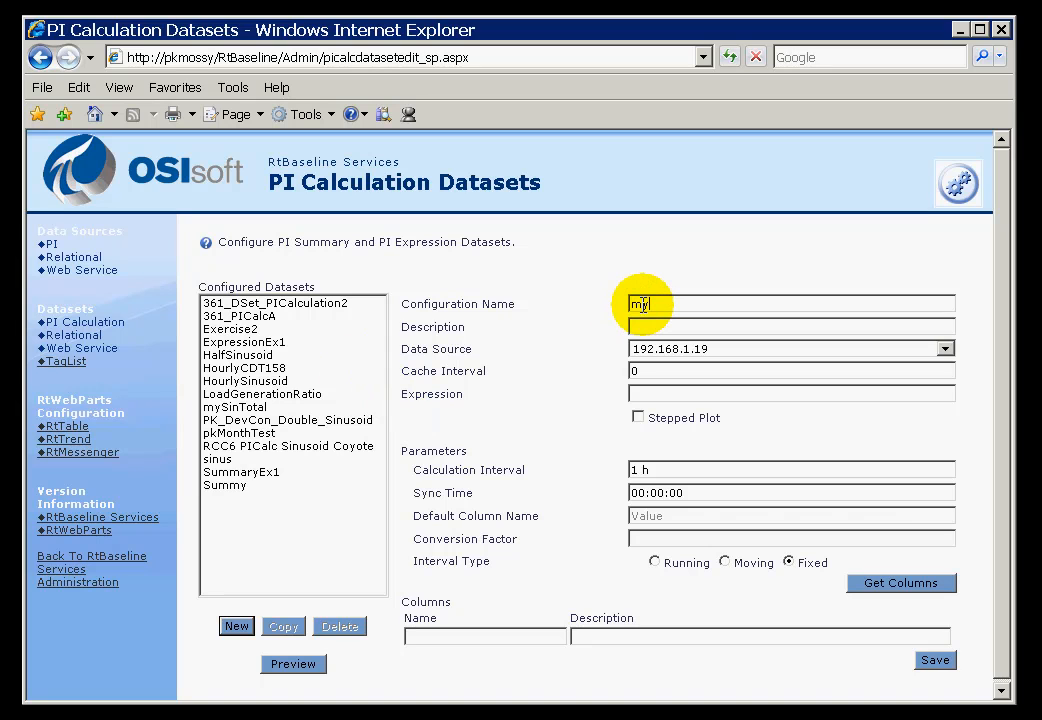
text(mySinCalc)
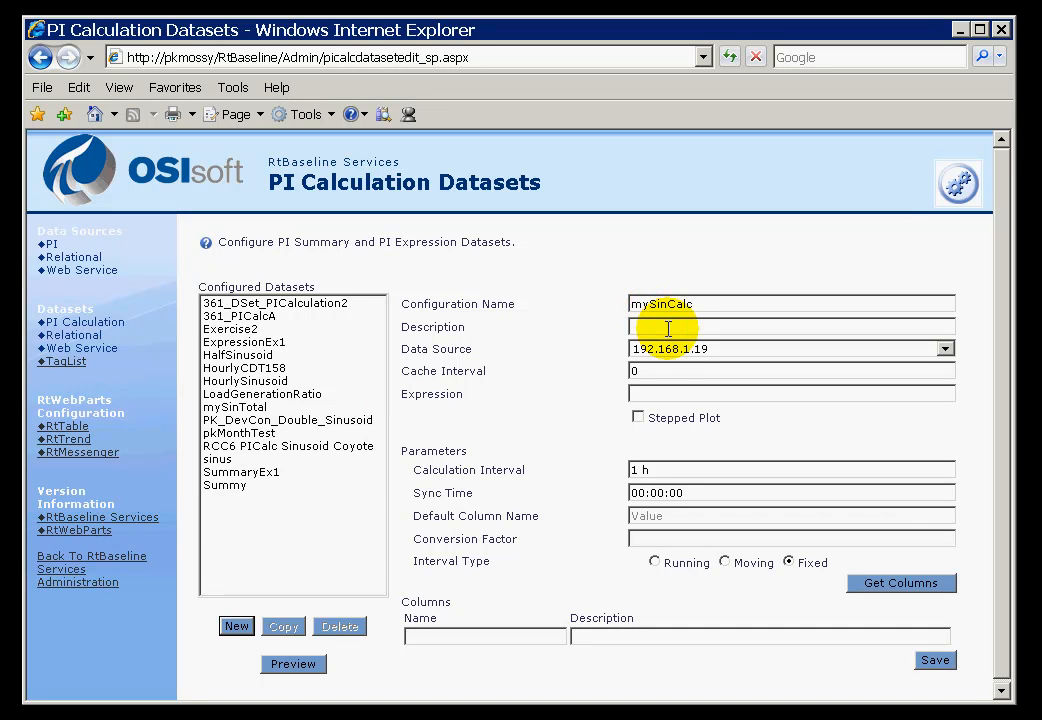
Set the dataset's expression to 'sinusoid' * 2 + 'cdt158'.
click(645, 394)
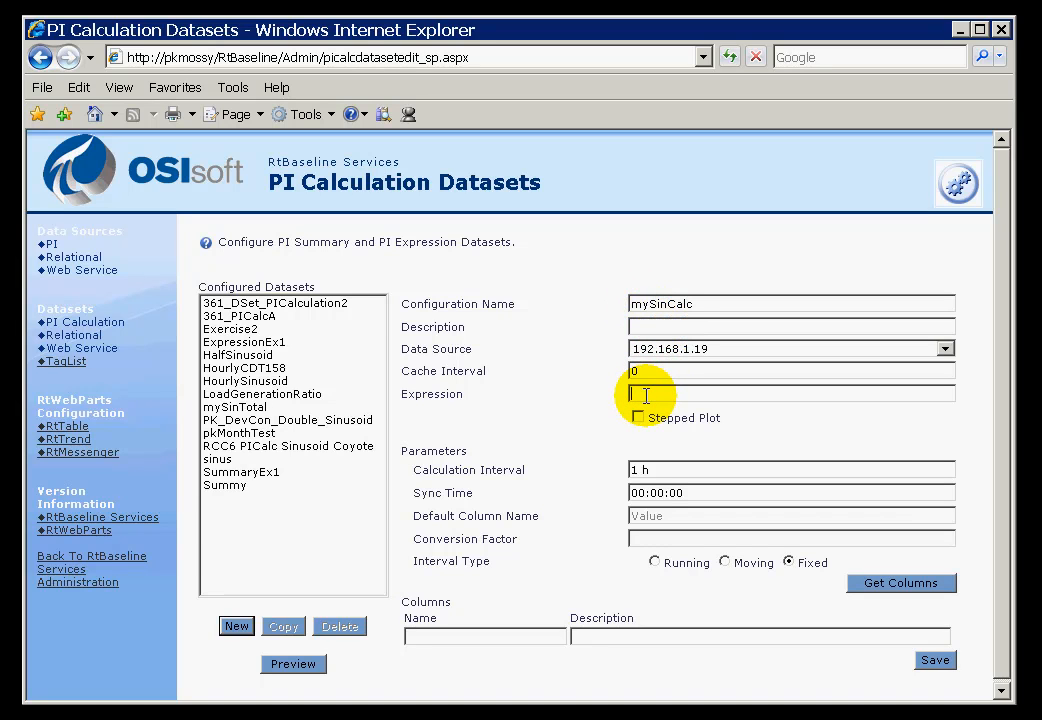
text('sinusoid' )
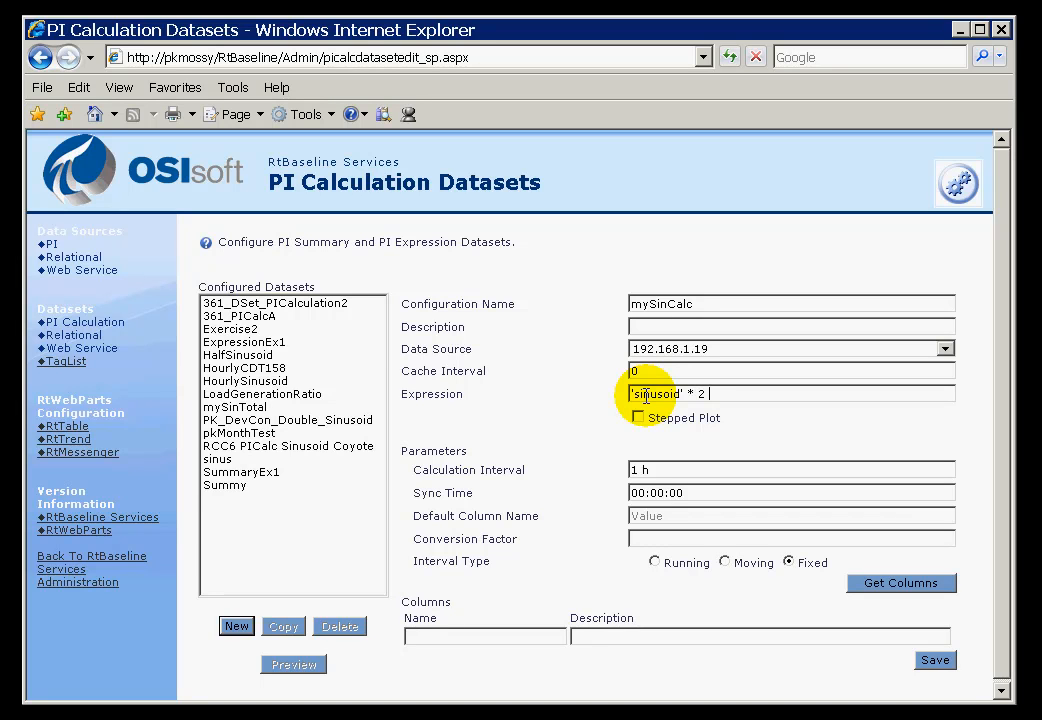
text(* 2 + 'cdt158')
drag(770, 393, 721, 394)
drag(640, 394, 619, 402)
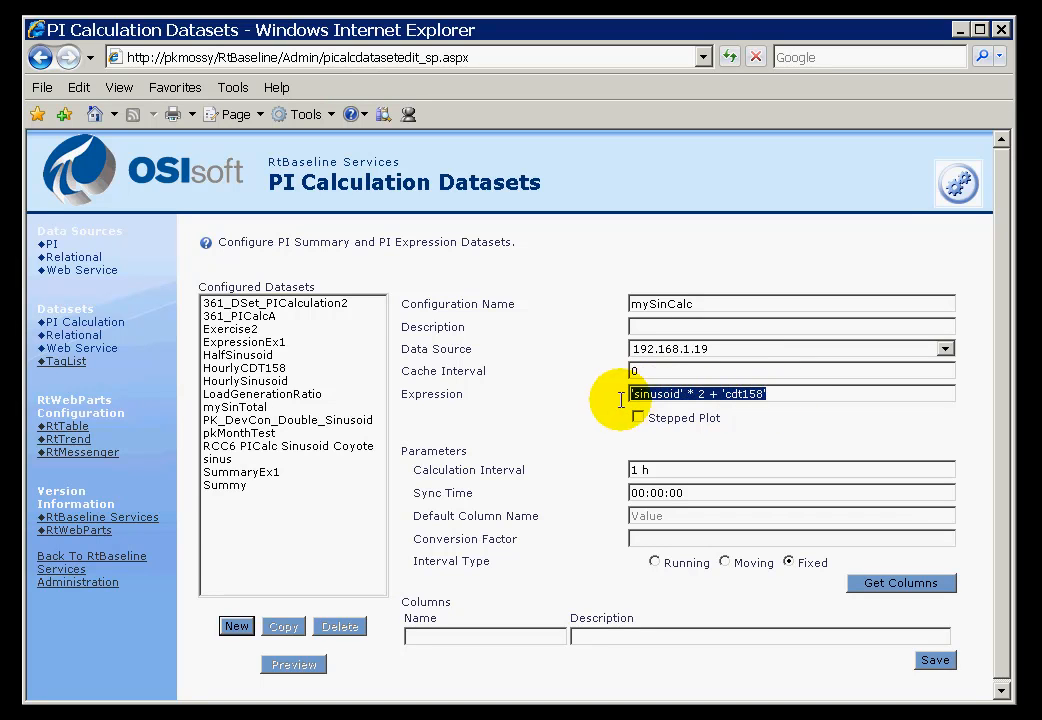
click(783, 398)
click(783, 398)
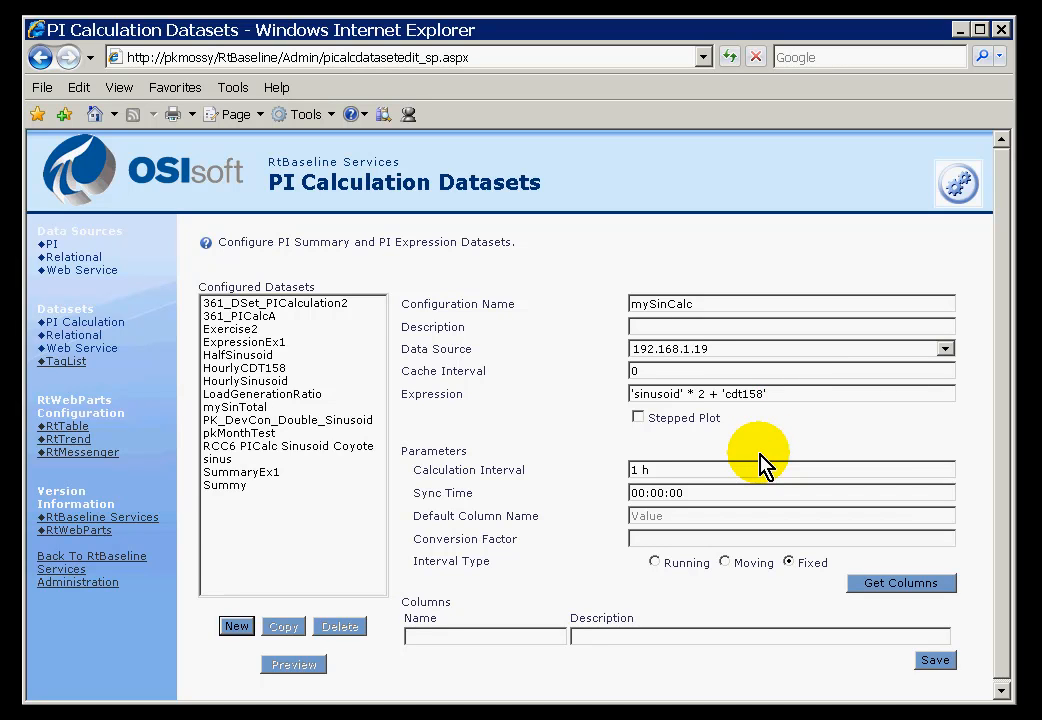
Enable Stepped Plot for mySinCalc and retrieve its columns, reviewing the full column list.
click(639, 419)
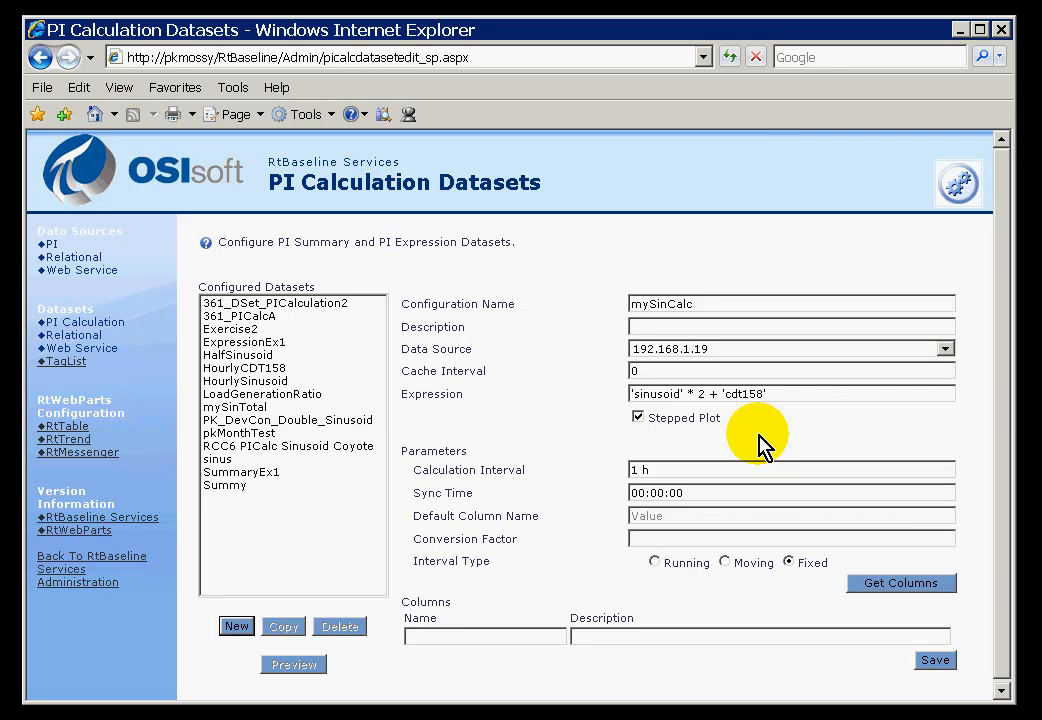
click(891, 592)
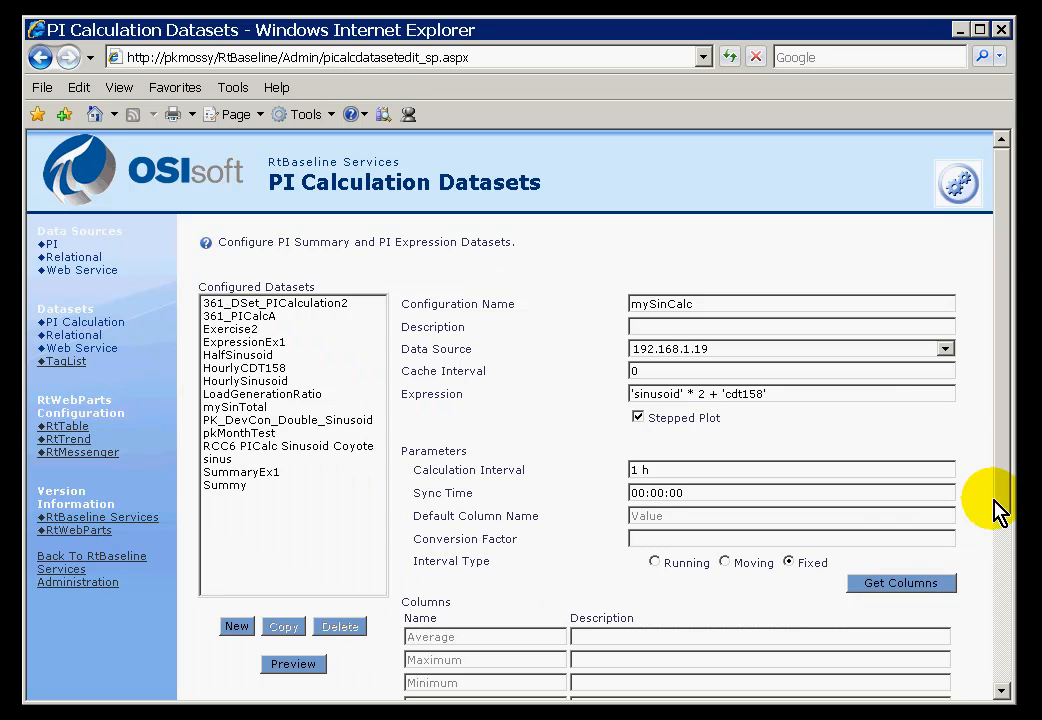
drag(1007, 496, 1002, 646)
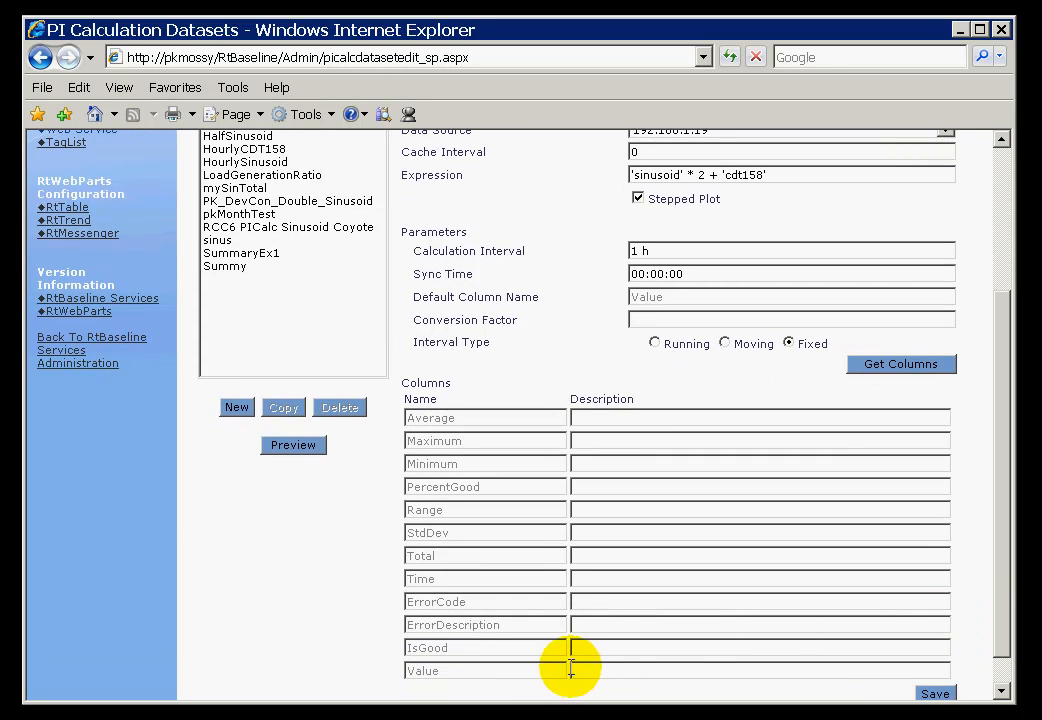
click(999, 558)
drag(999, 558, 1001, 542)
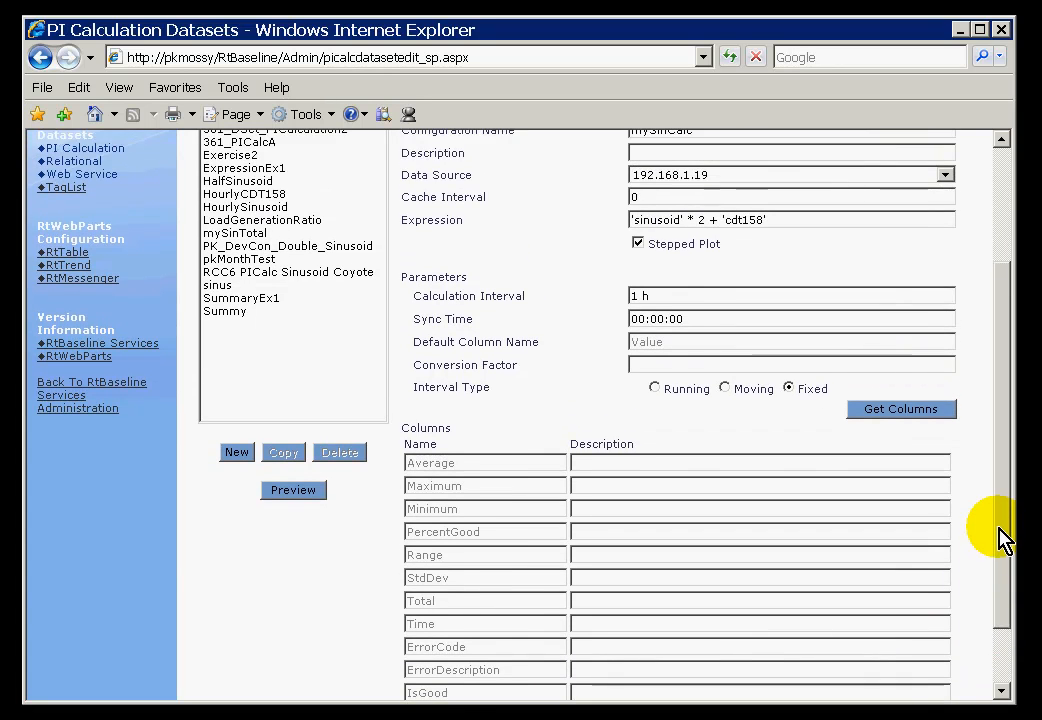
drag(1003, 540, 1002, 420)
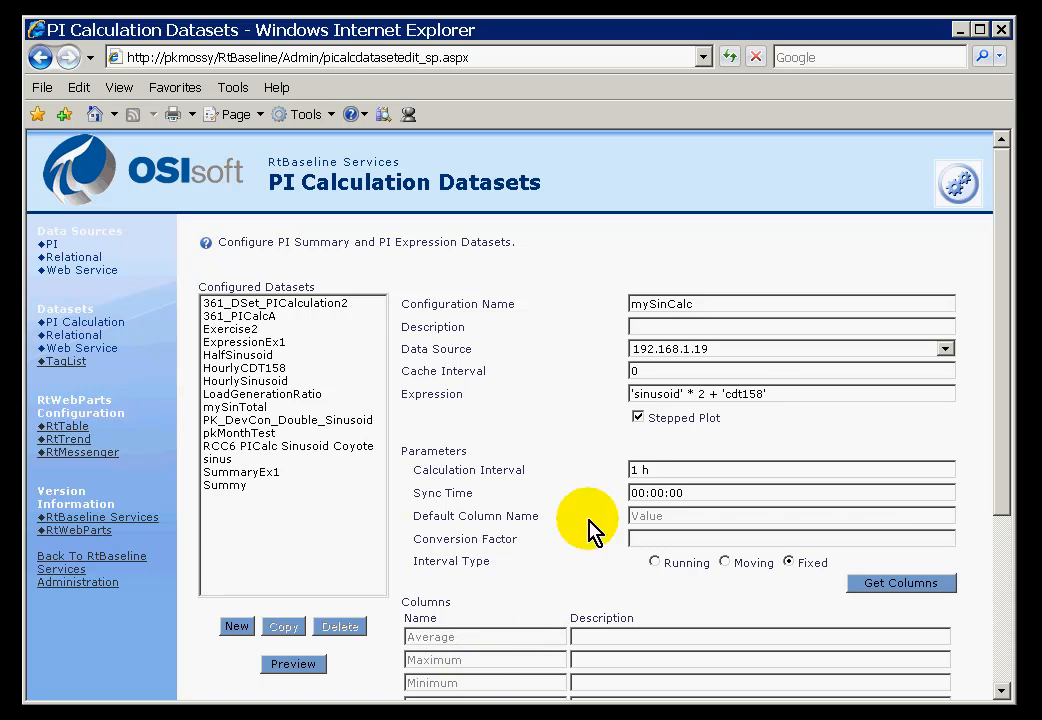
Preview the calculated results of mySinCalc and save the dataset.
click(777, 395)
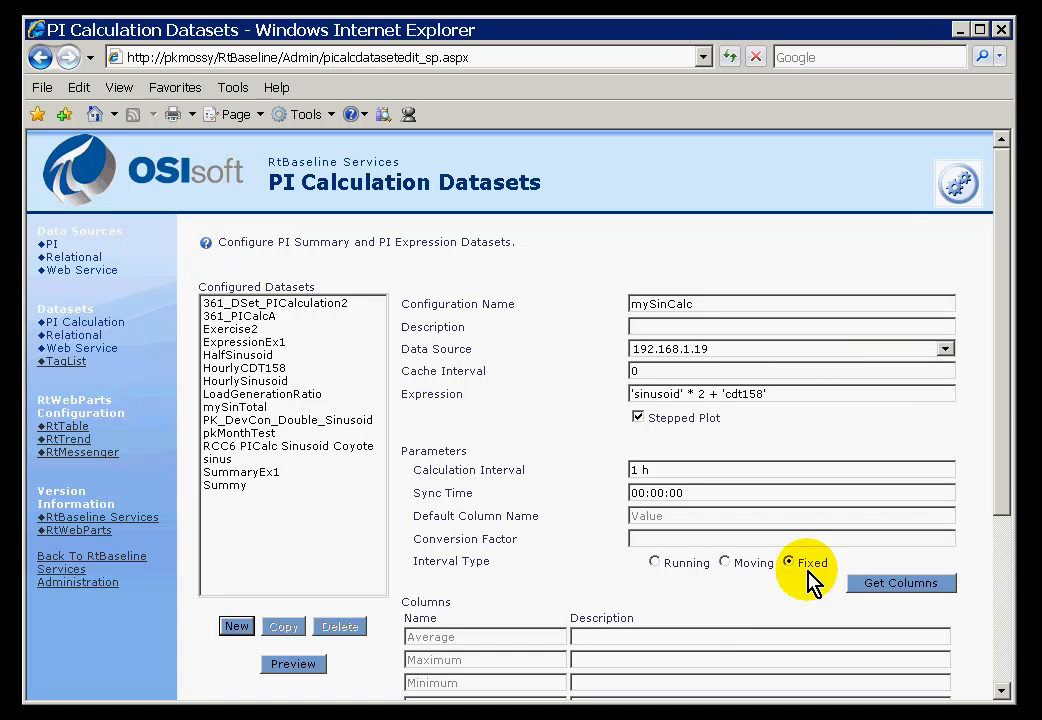
drag(1005, 481, 1005, 520)
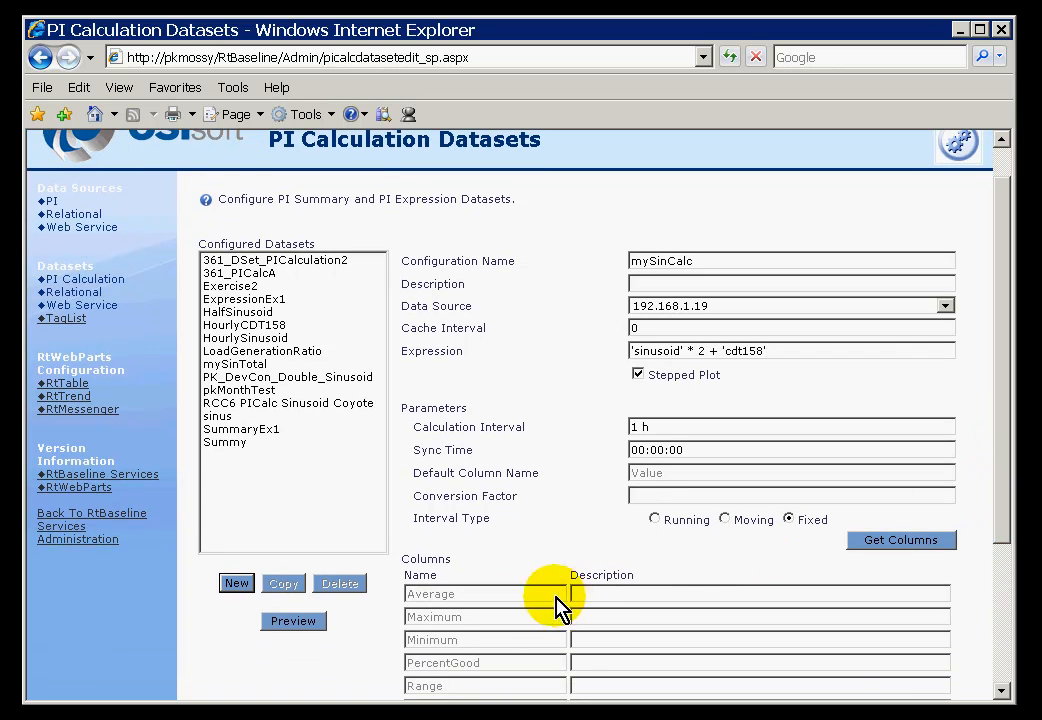
click(300, 621)
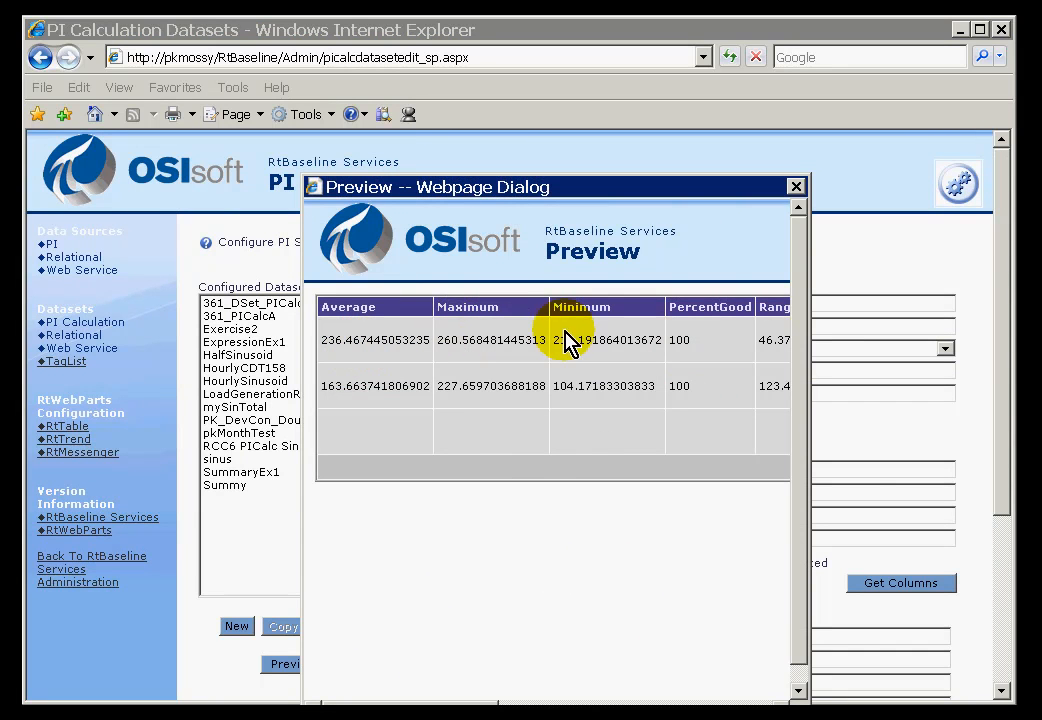
drag(453, 693, 678, 700)
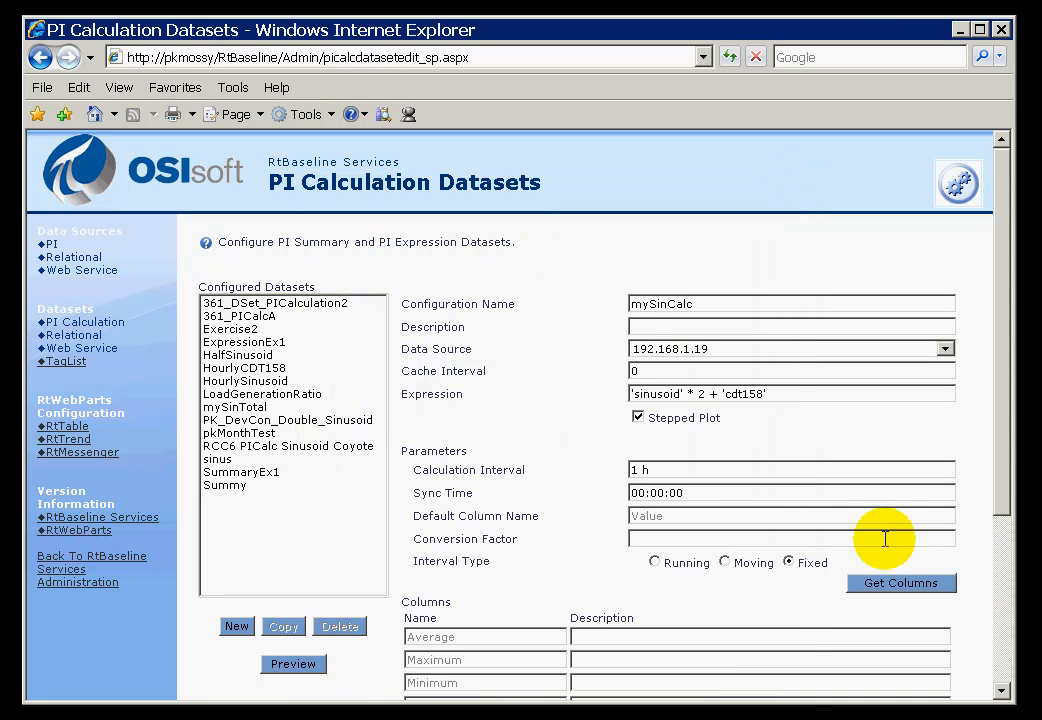
drag(998, 484, 995, 658)
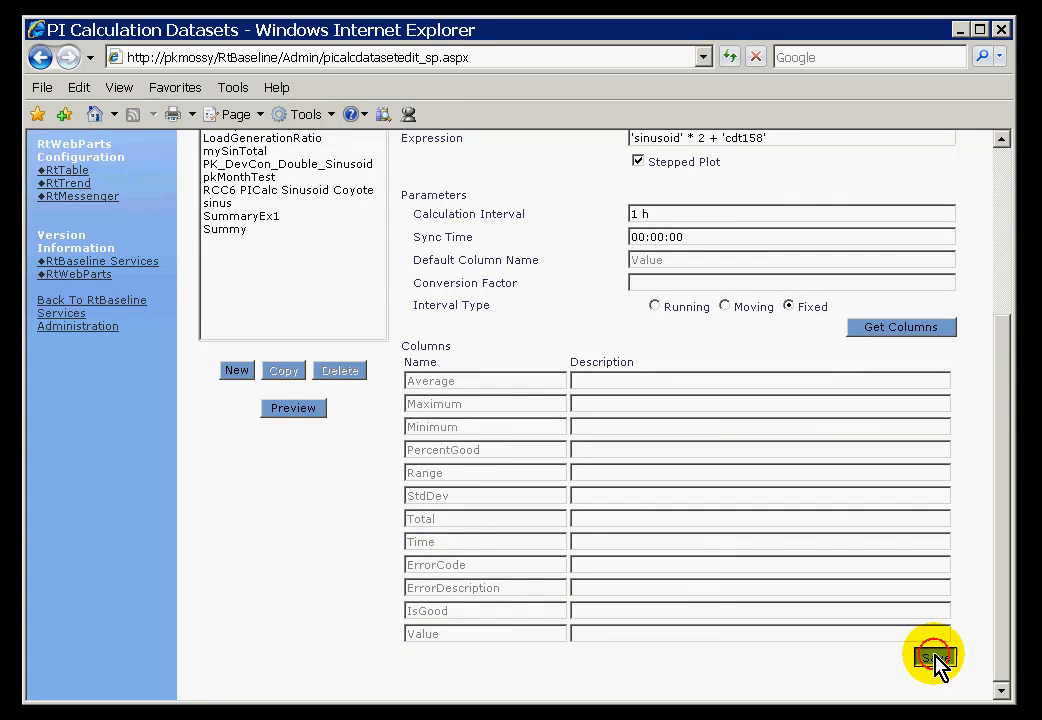
click(935, 659)
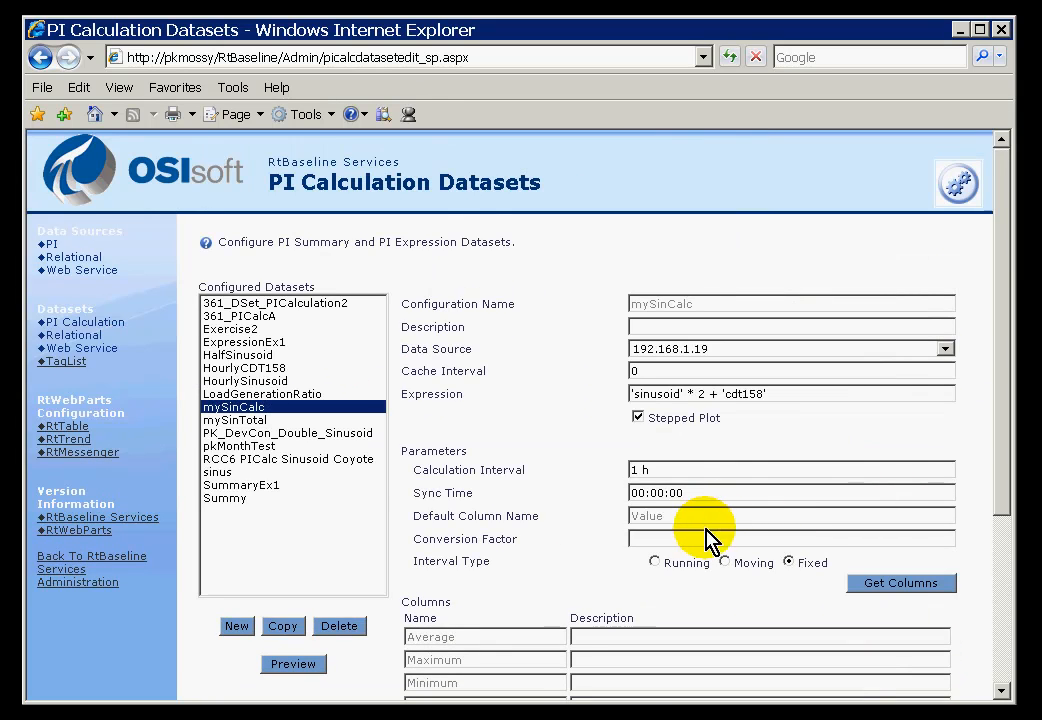
Compare the configurations of the mySinTotal and mySinCalc datasets.
click(252, 420)
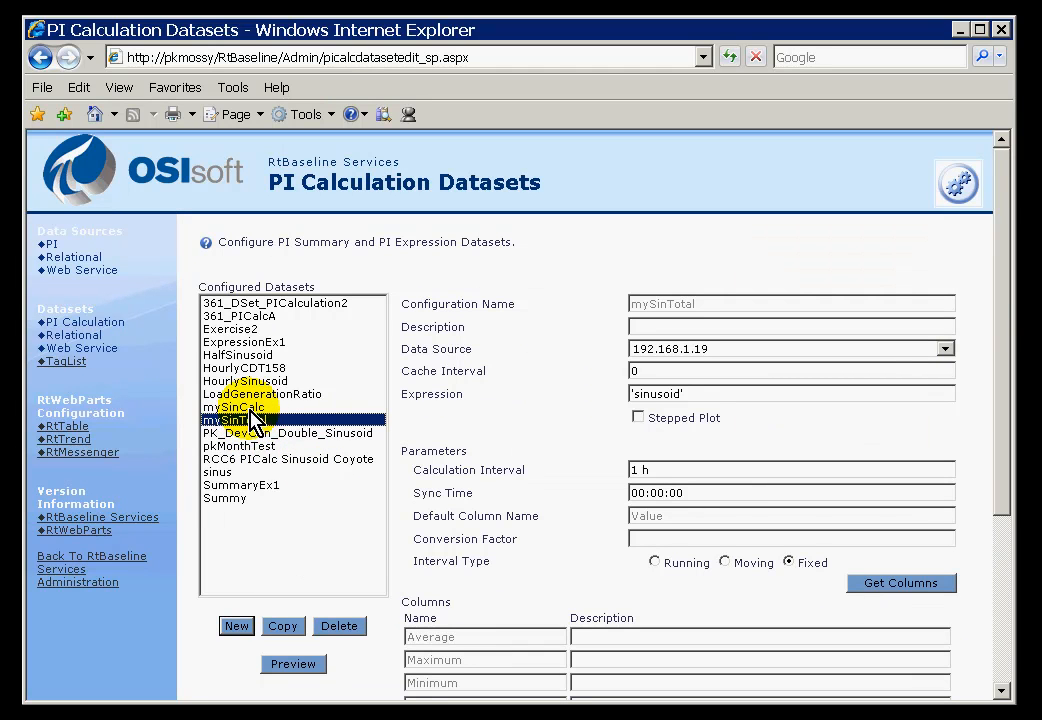
click(245, 407)
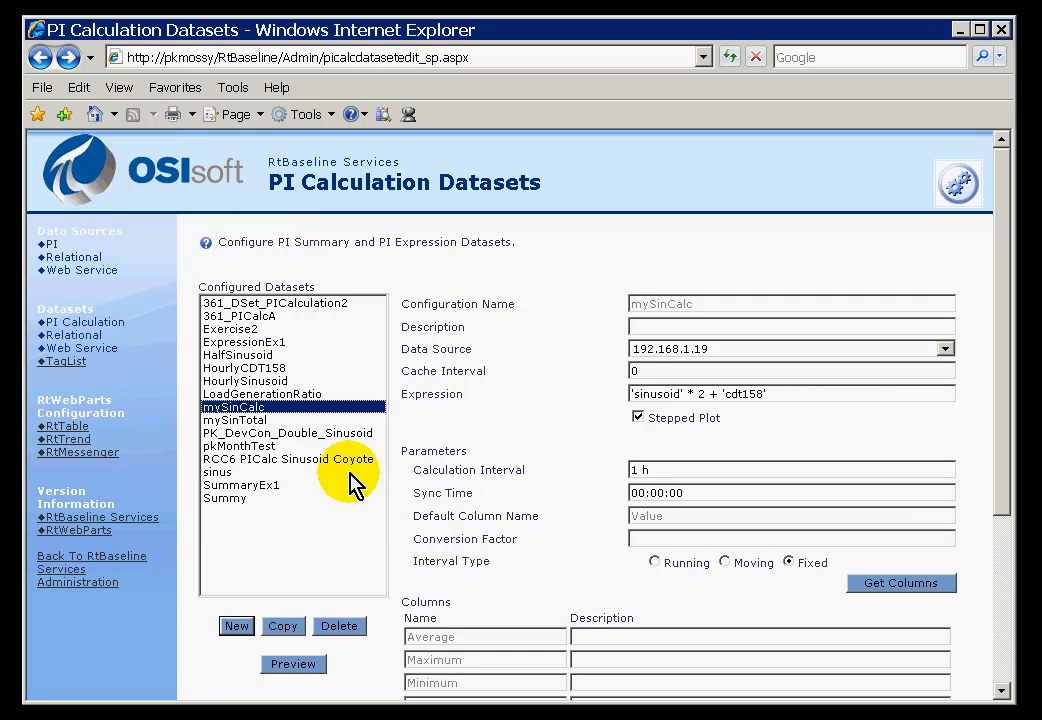
Go to the favorite myTemp_WebPartPage and open its RtTable shared web part for modification.
click(181, 88)
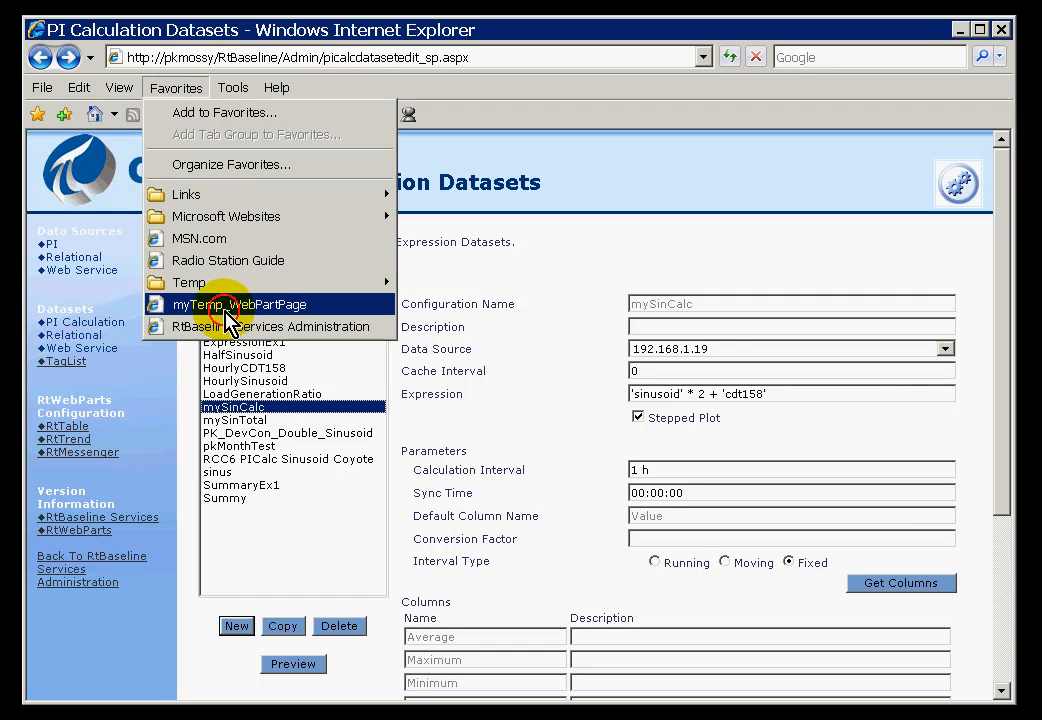
click(225, 311)
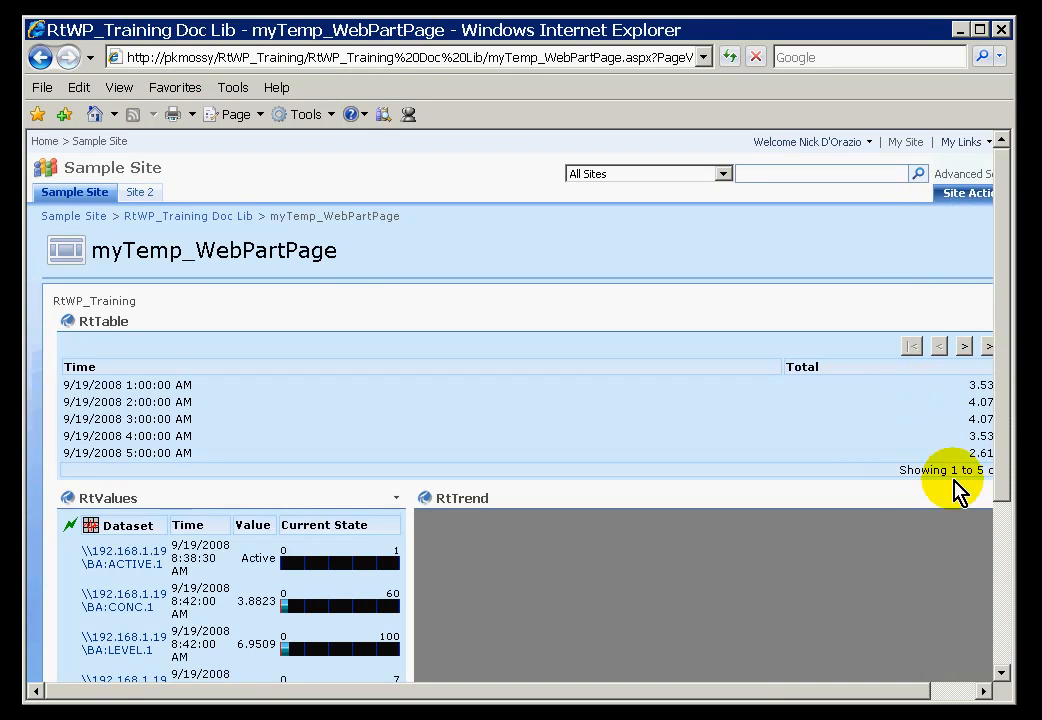
click(932, 691)
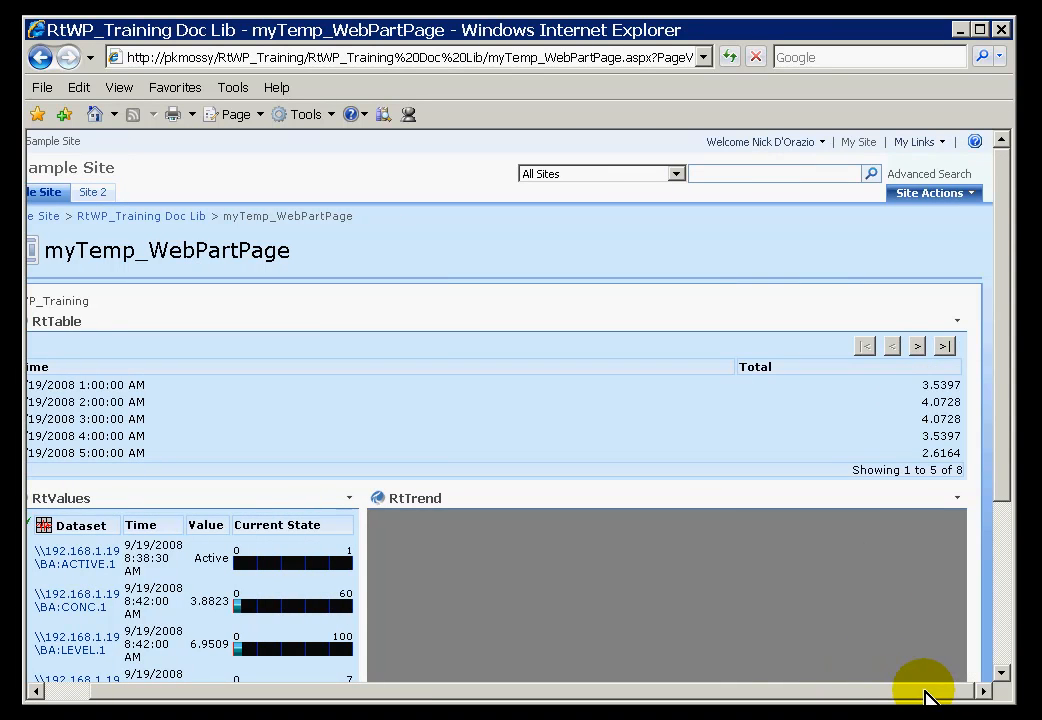
click(956, 323)
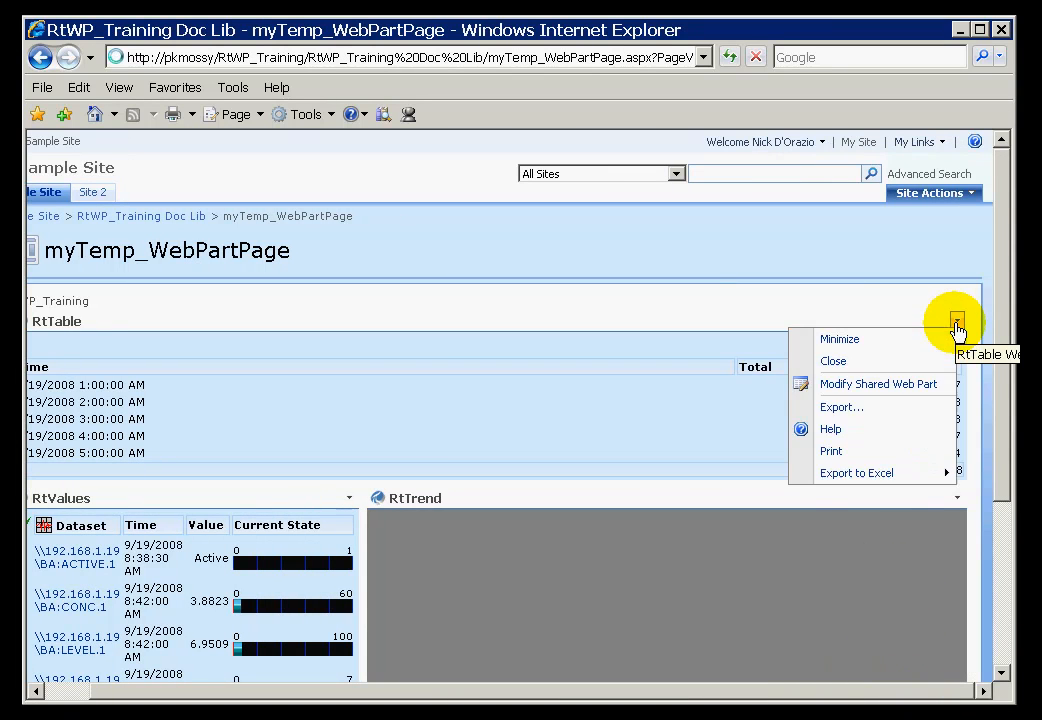
click(846, 392)
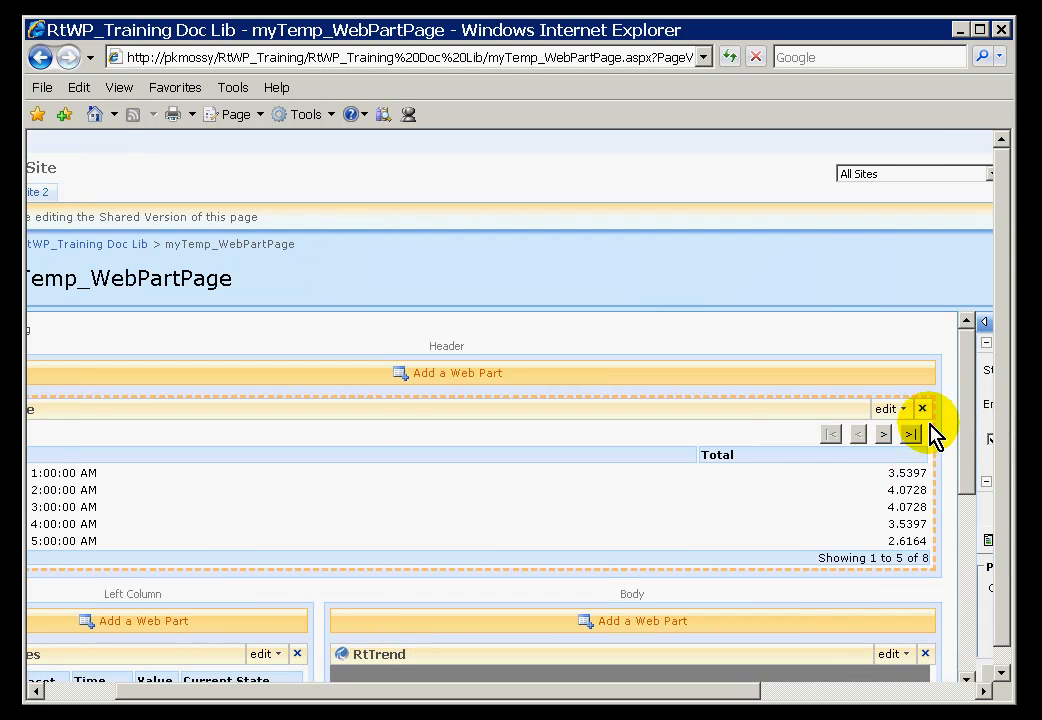
click(828, 690)
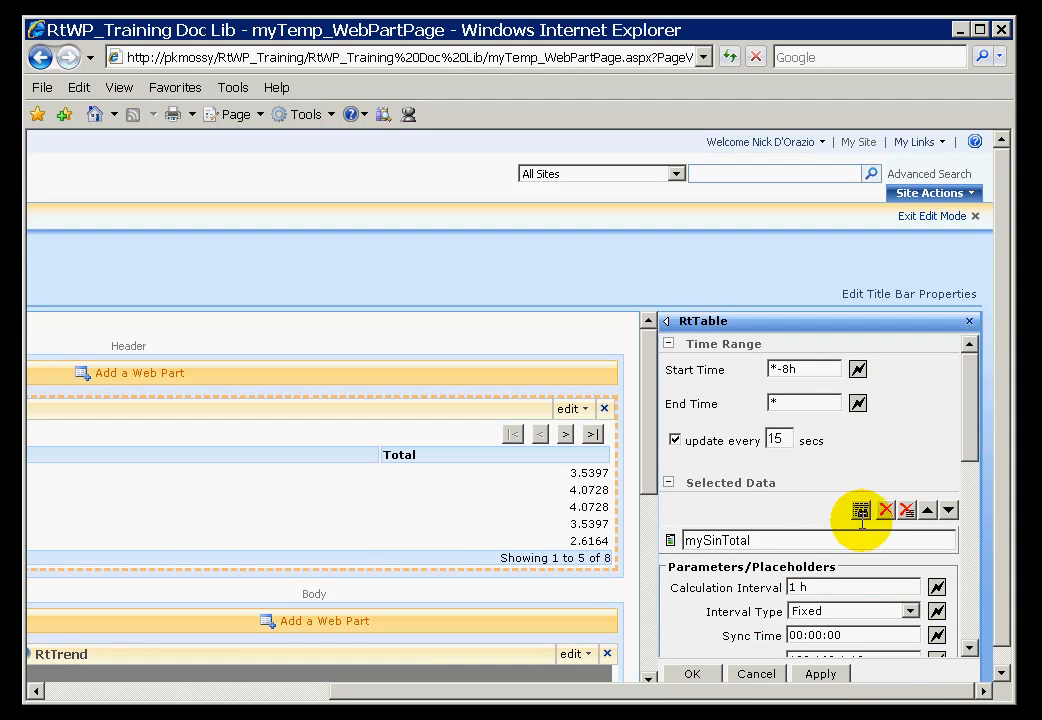
Choose mySinCalc as the dataset for the RtTable web part.
click(861, 512)
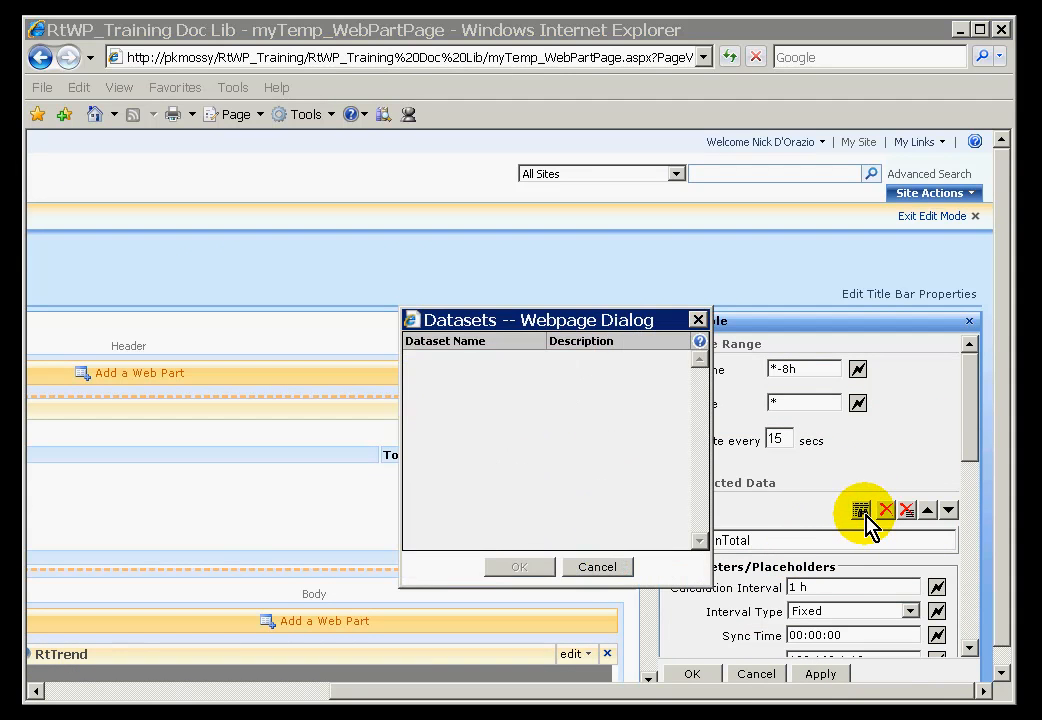
drag(697, 378, 703, 497)
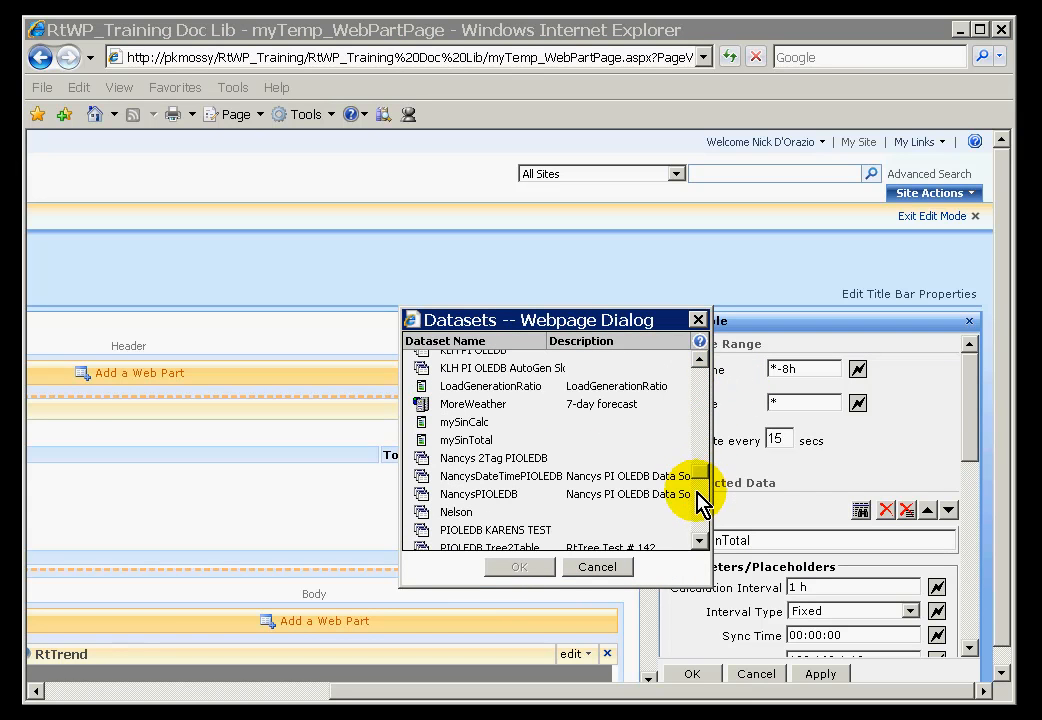
click(460, 424)
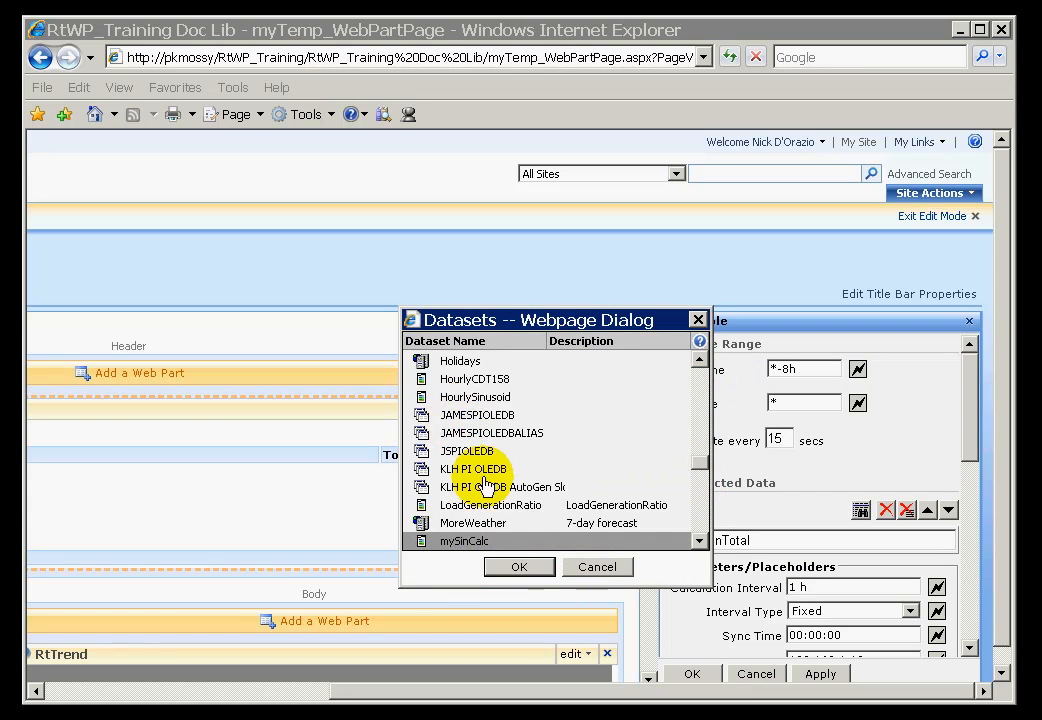
click(519, 567)
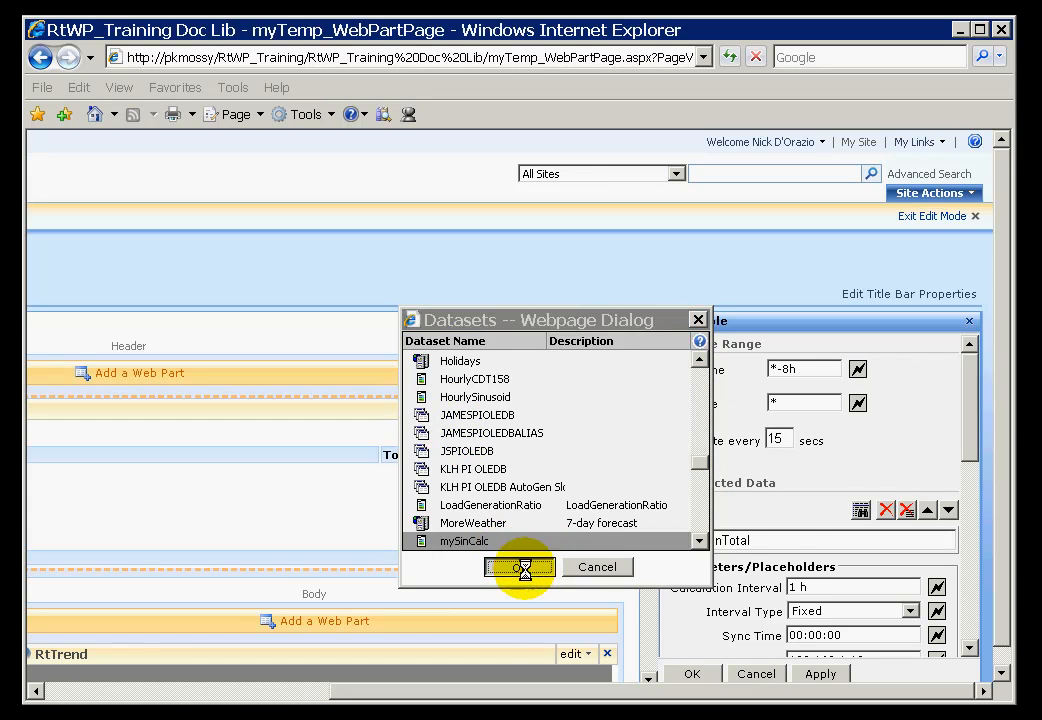
Try to choose Value from RtTable's available columns.
drag(975, 447, 970, 557)
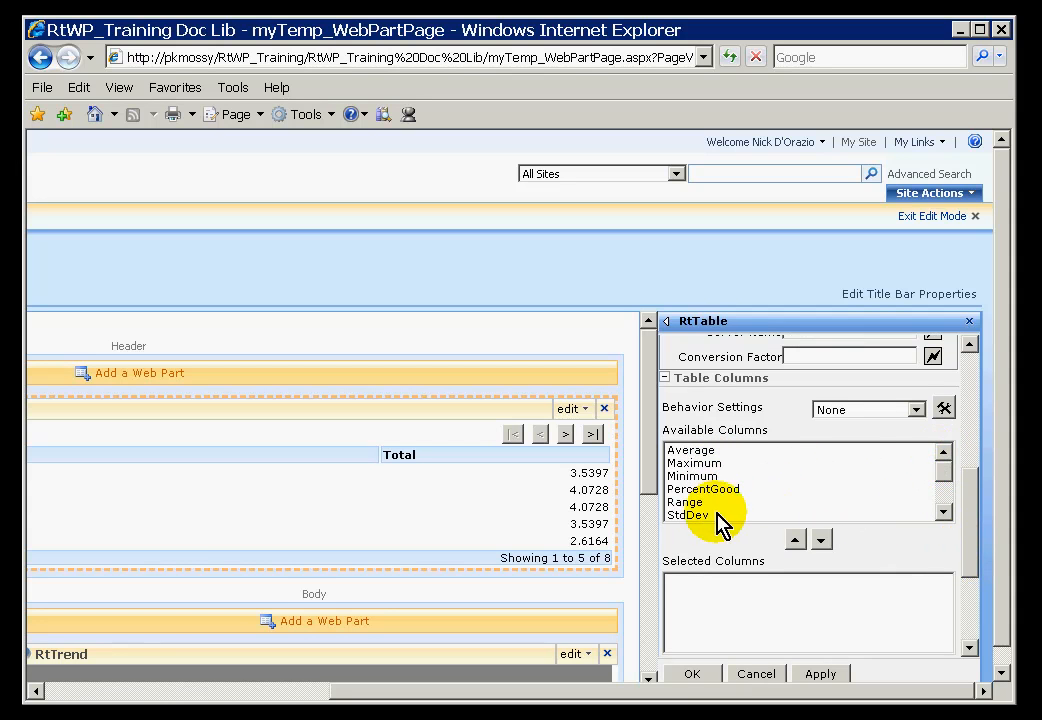
click(940, 494)
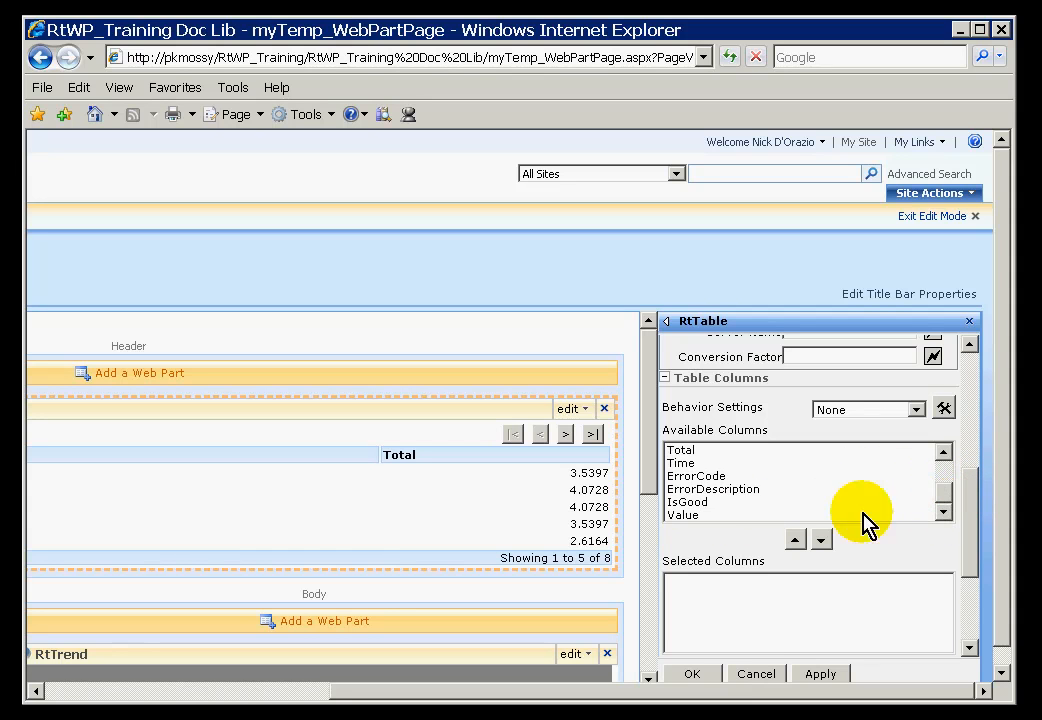
click(692, 515)
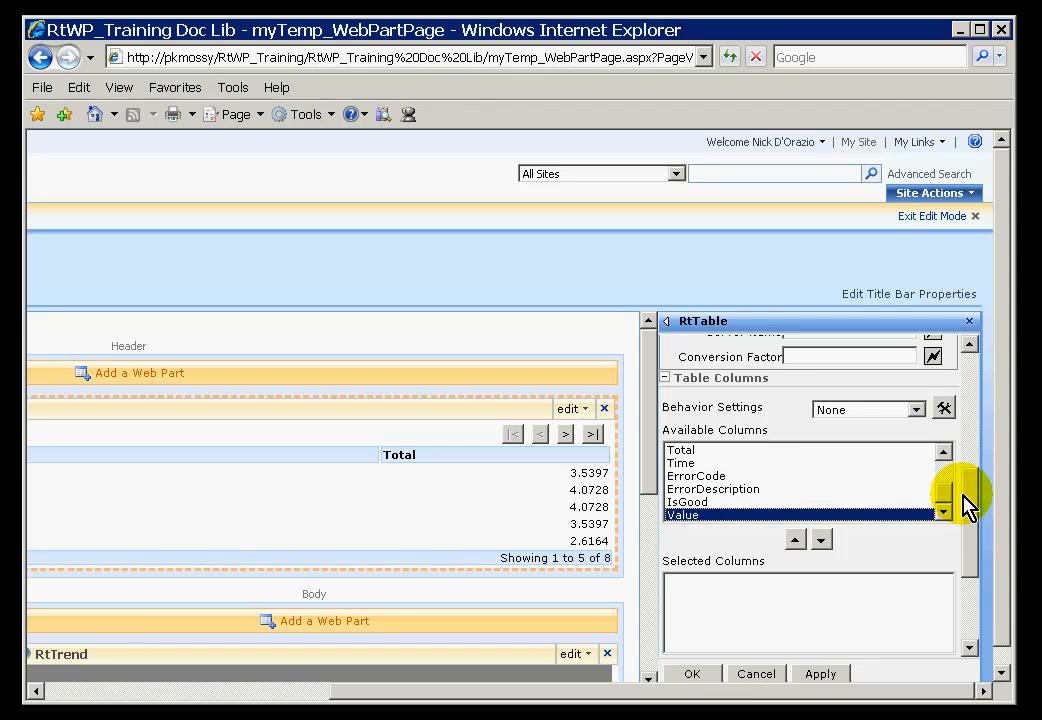
Give the RtTable web part a fixed width of 200 pixels and save its properties.
drag(968, 490, 960, 643)
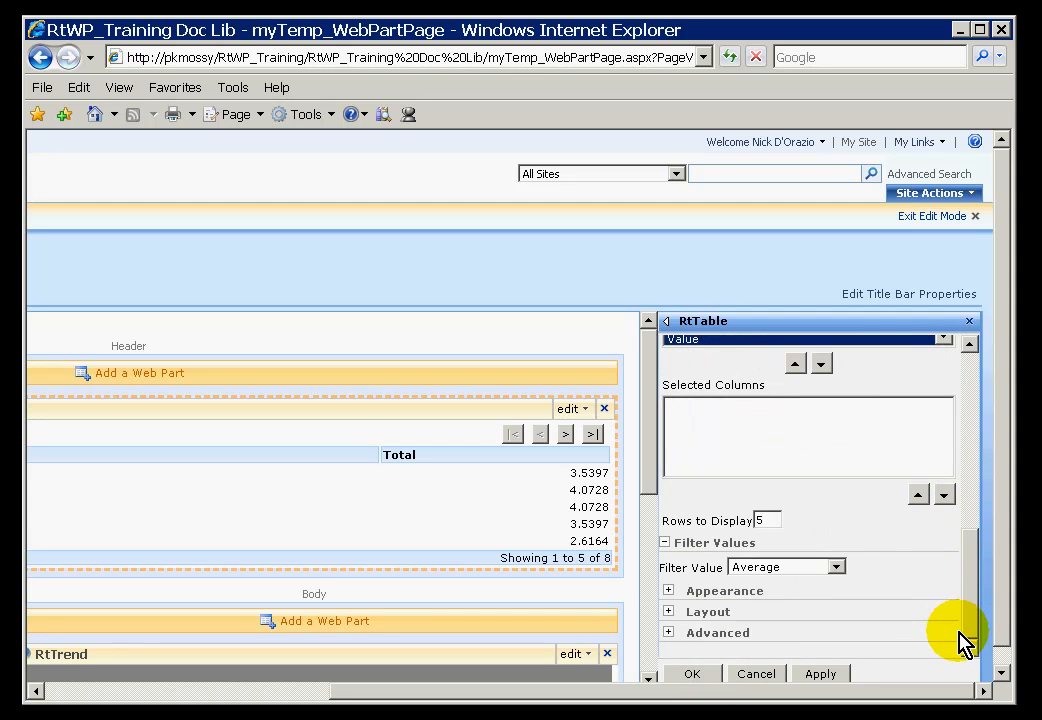
click(669, 592)
drag(975, 530, 965, 558)
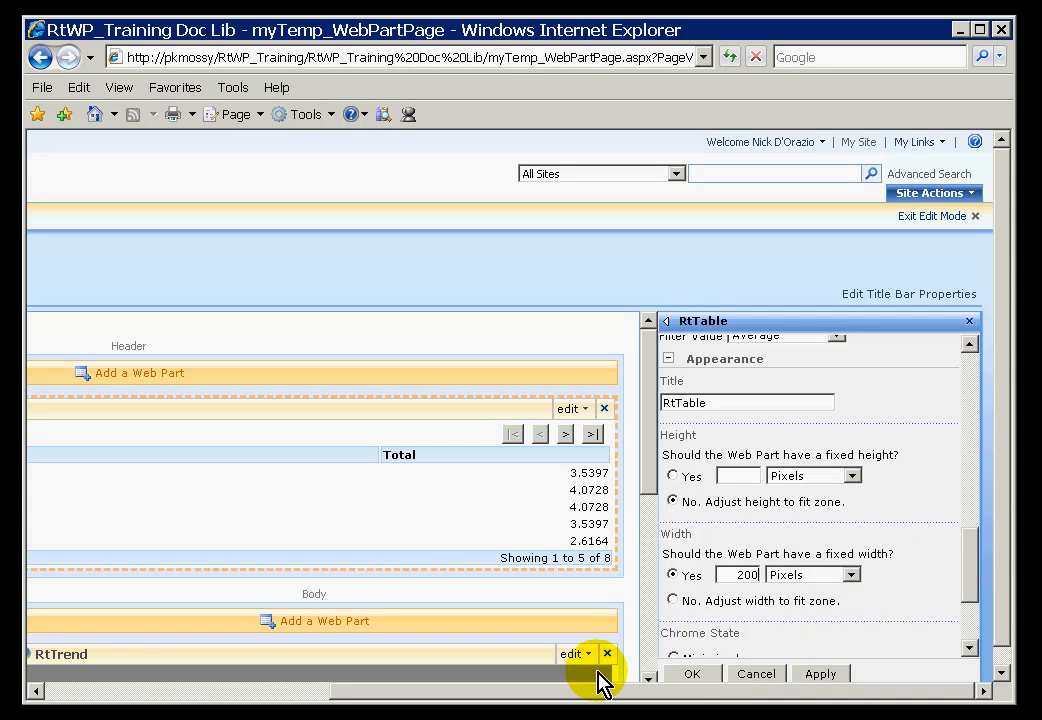
click(677, 676)
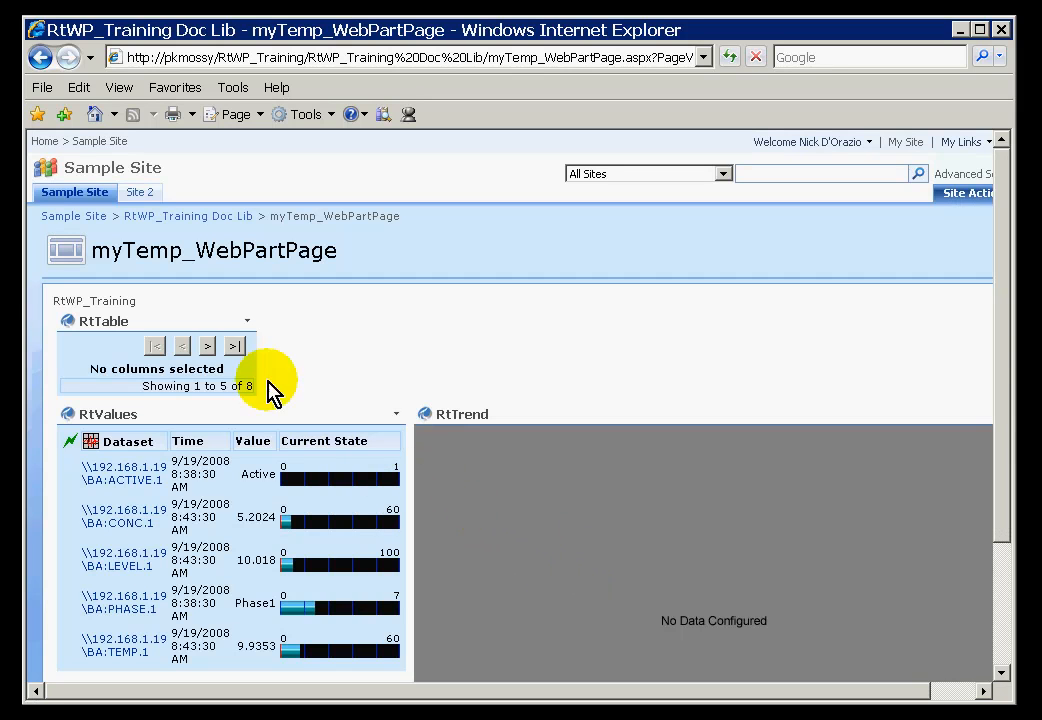
Modify the RtTable web part again, adding Value to its selected columns, and save the properties.
click(245, 322)
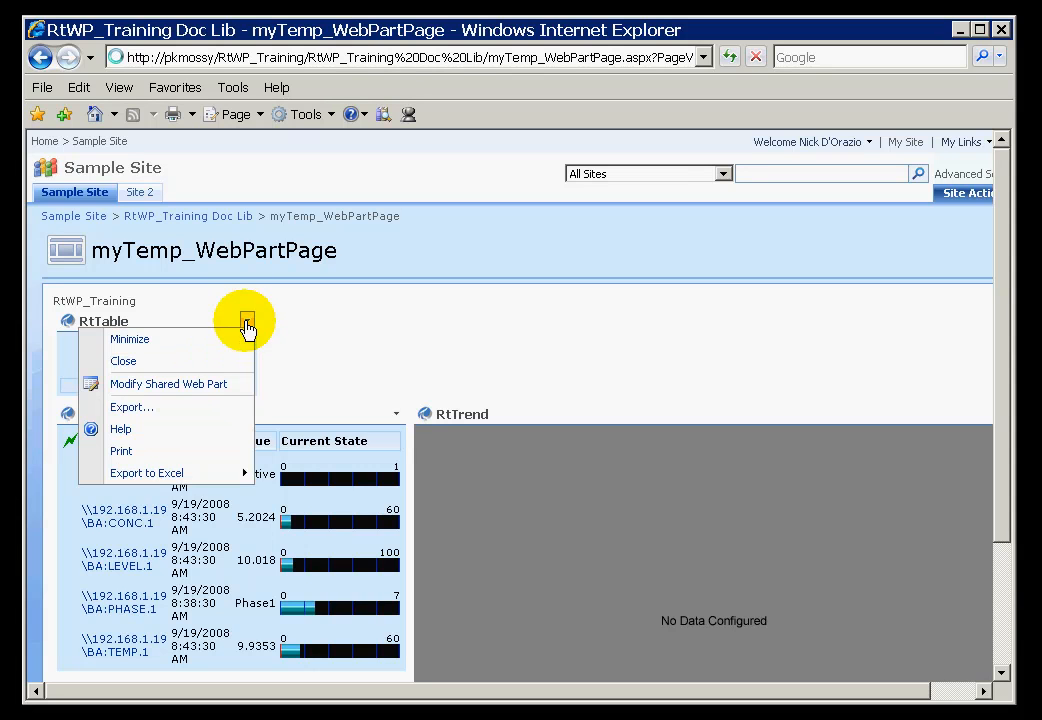
click(187, 385)
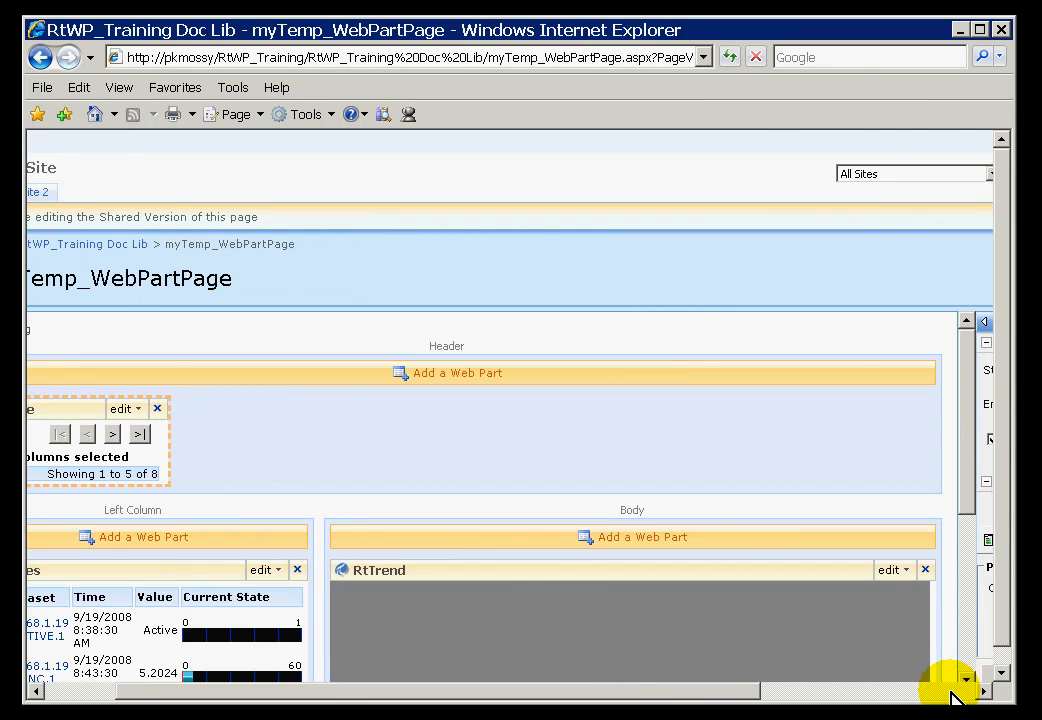
click(950, 691)
click(968, 585)
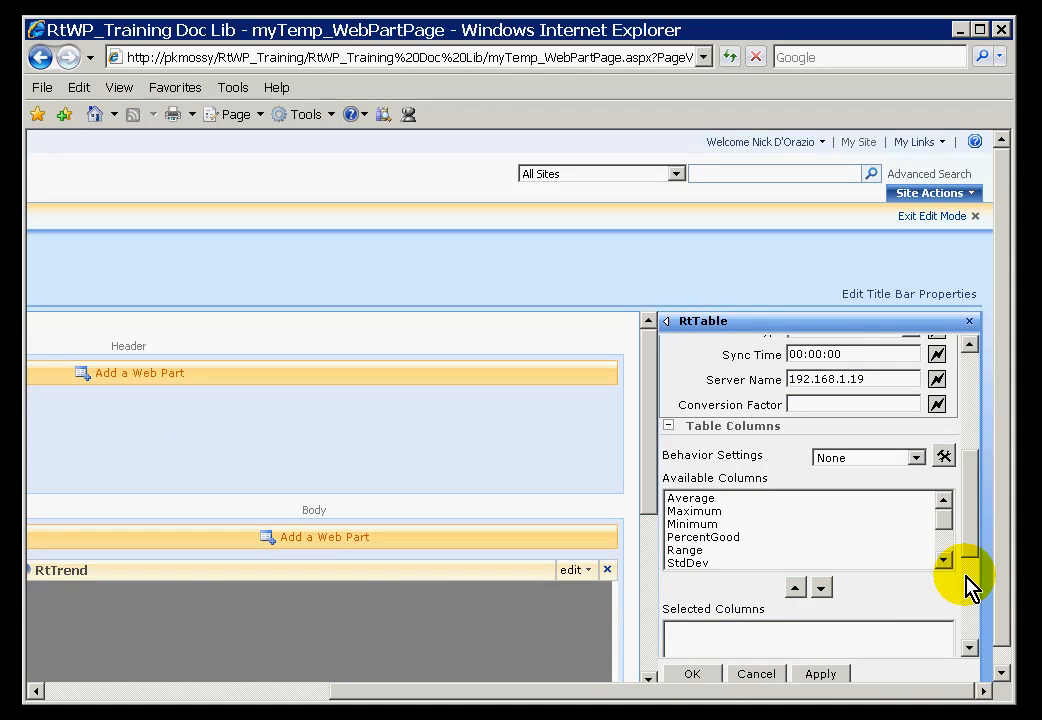
drag(940, 526, 942, 556)
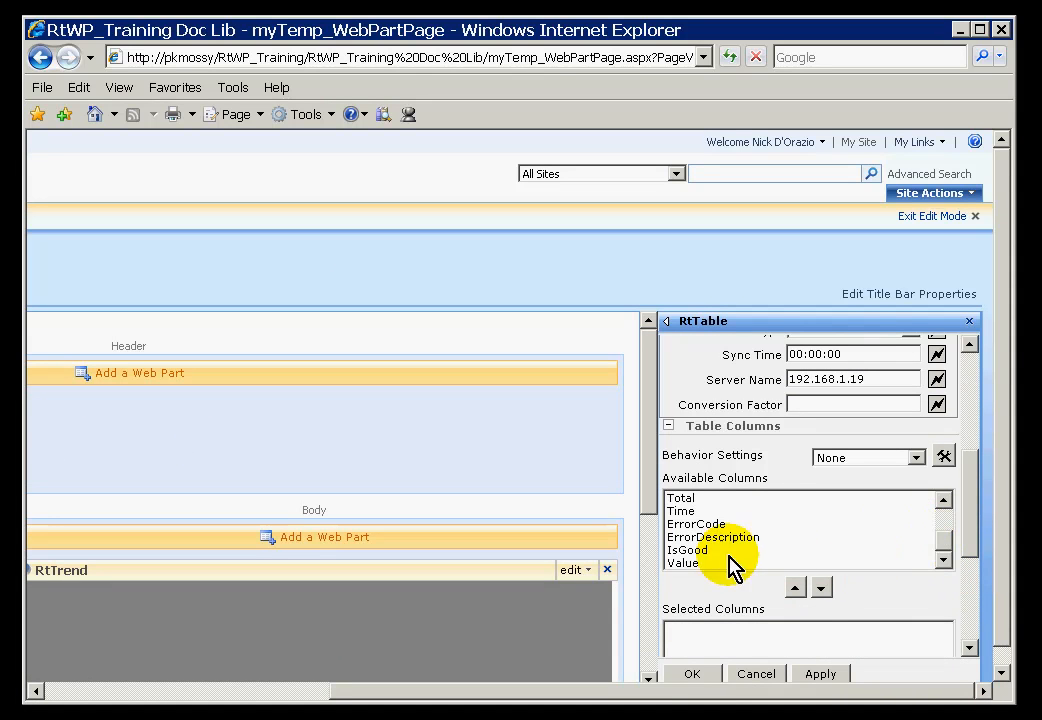
click(684, 562)
click(821, 588)
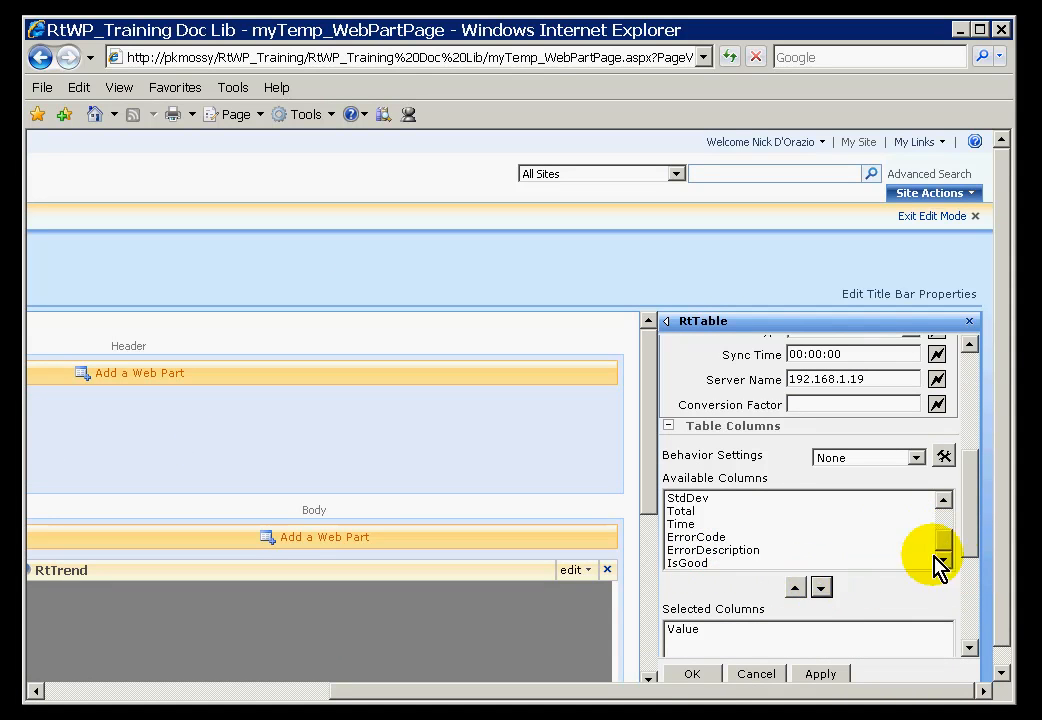
drag(965, 540, 935, 597)
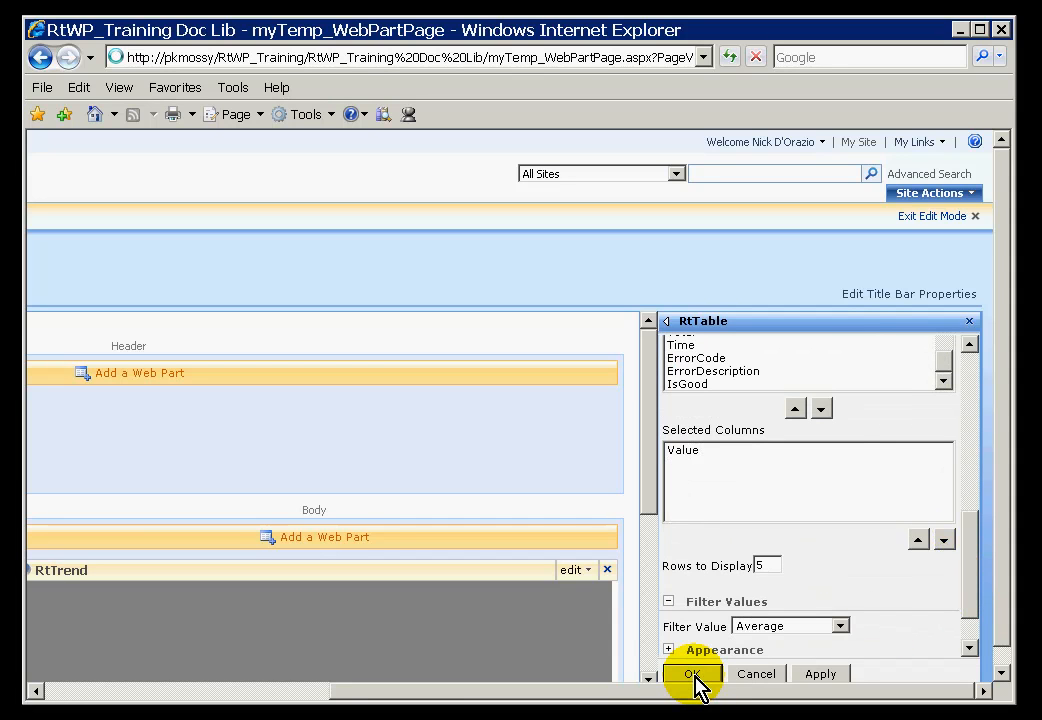
click(695, 675)
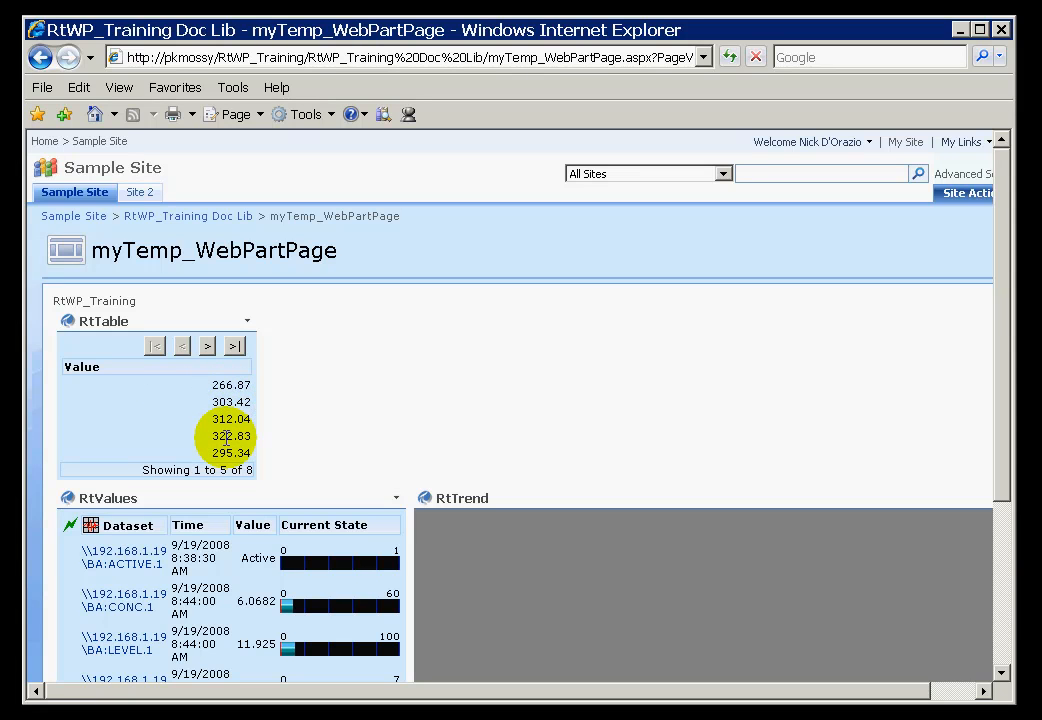
Reopen the RtTable web part's properties and add Time to its selected columns.
click(248, 325)
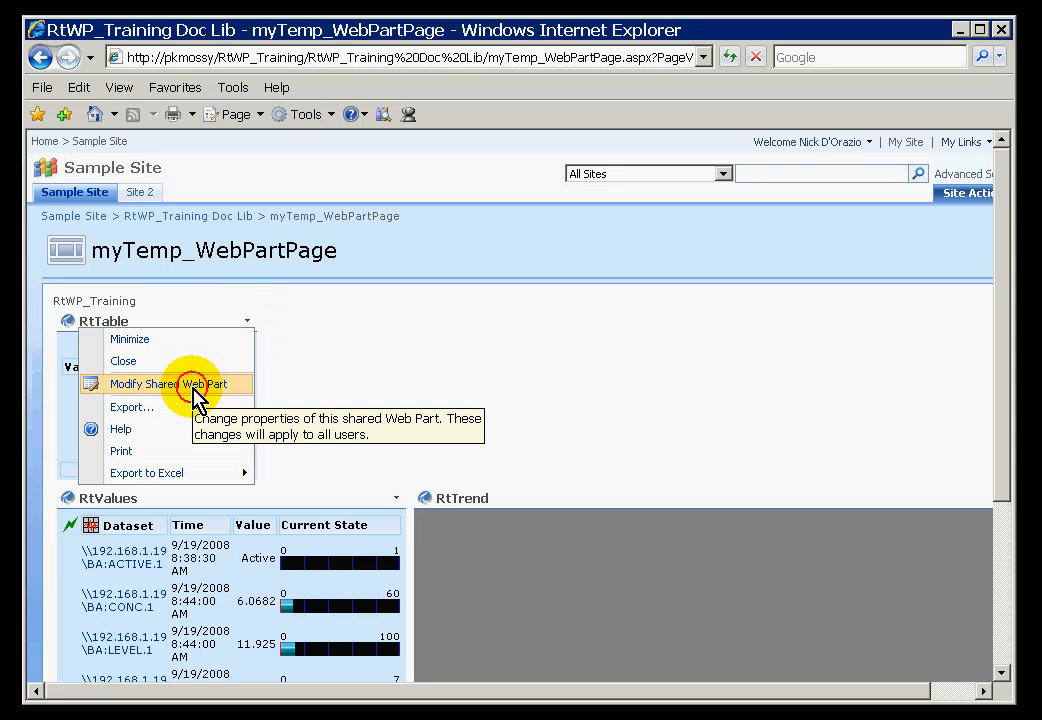
click(192, 383)
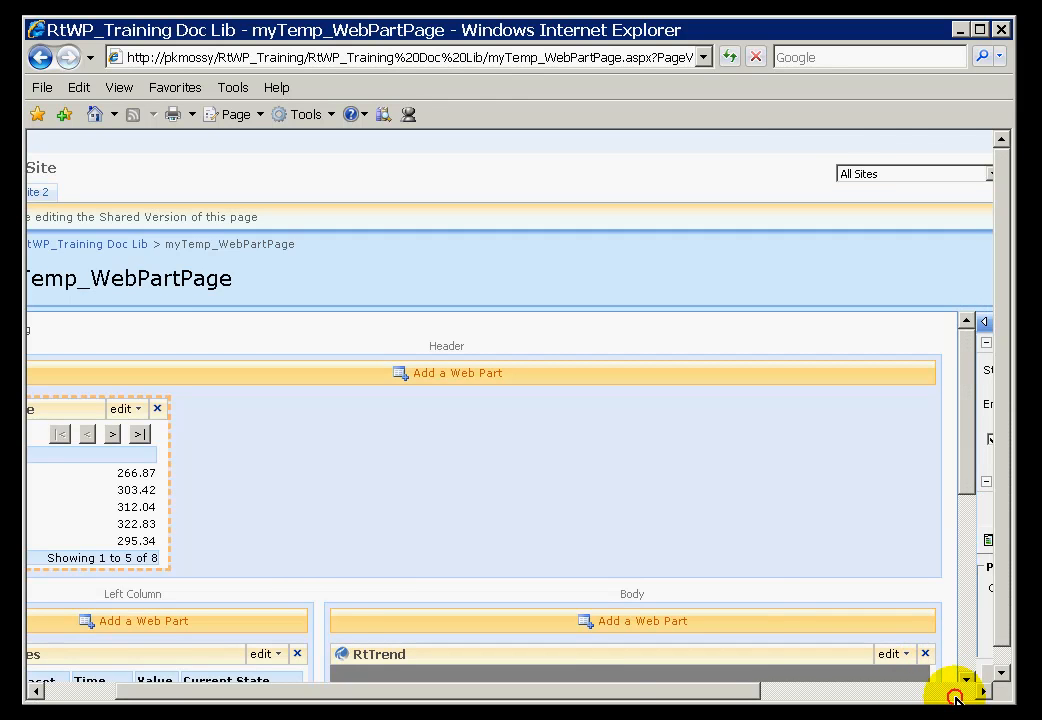
click(955, 697)
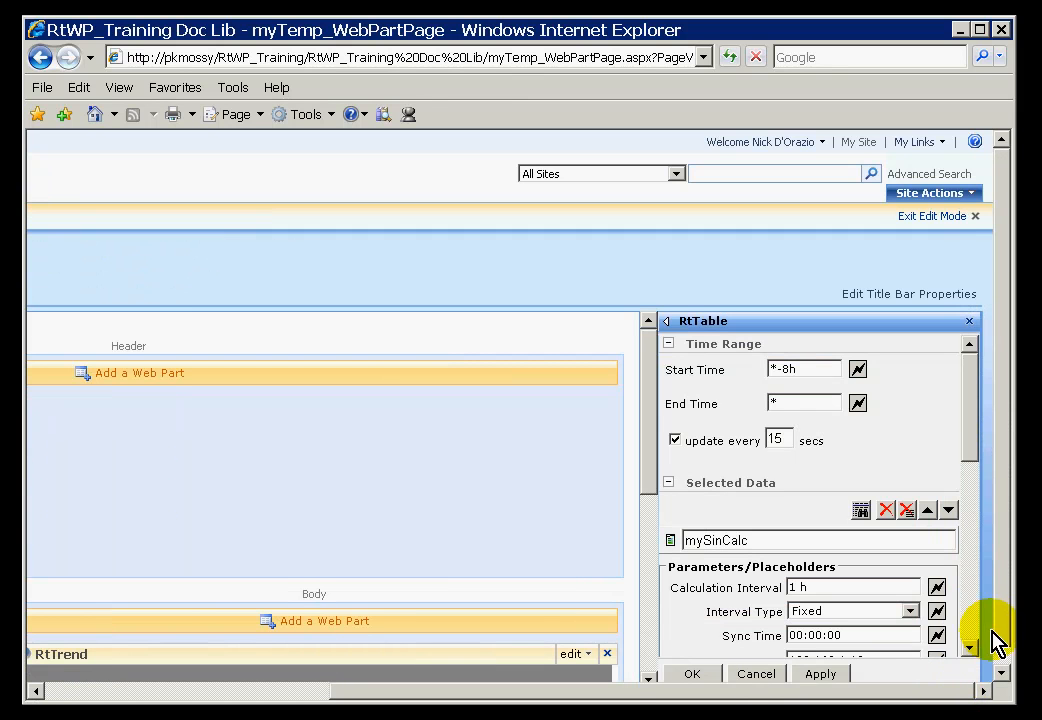
click(972, 612)
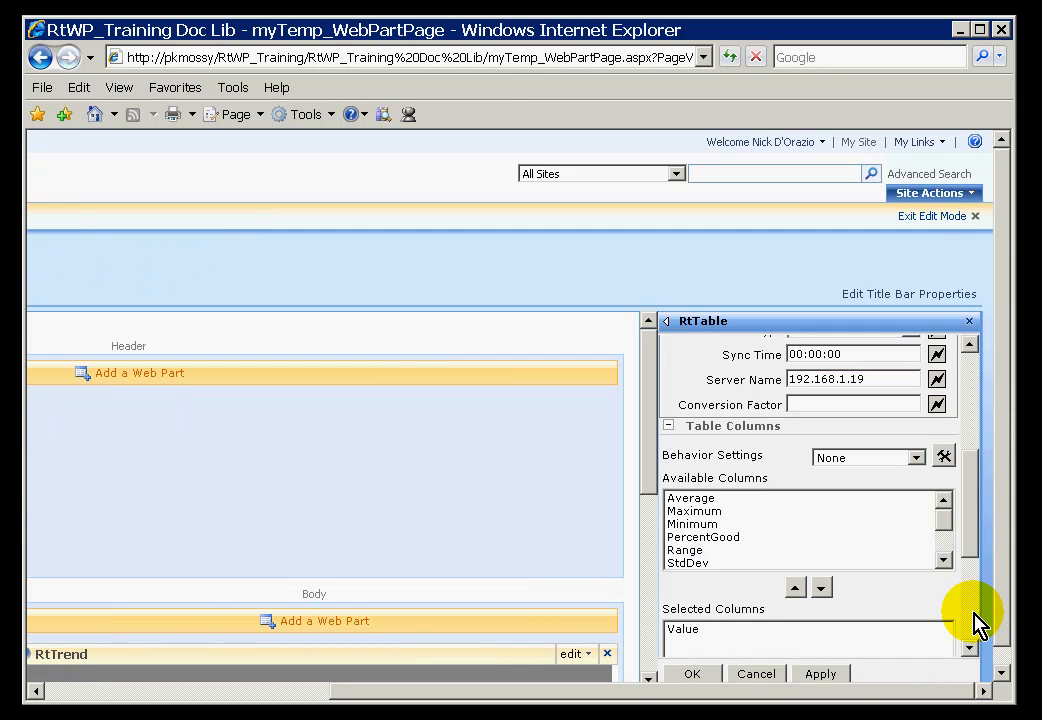
click(944, 550)
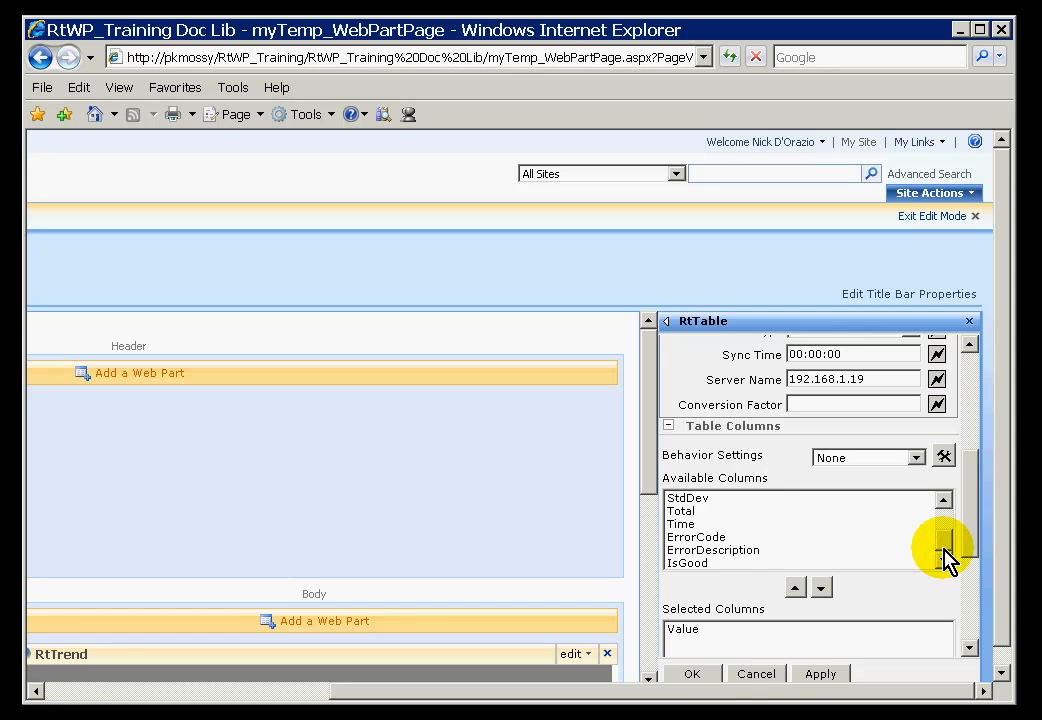
click(703, 525)
click(821, 587)
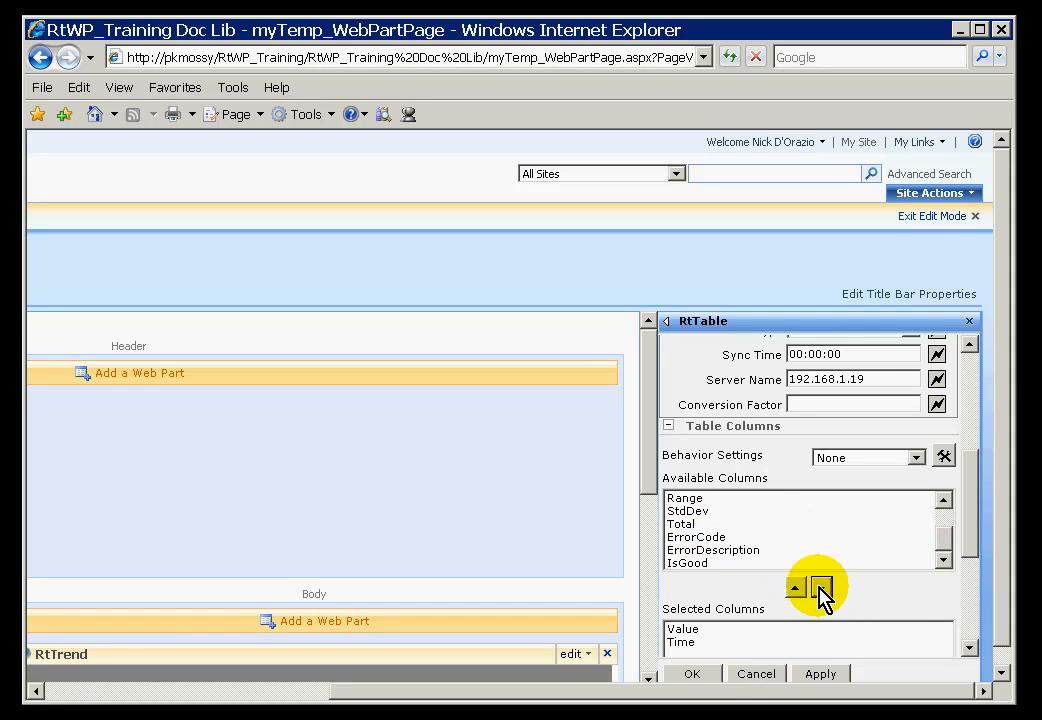
Move Time ahead of Value in RtTable's selected columns and save the web part's properties.
drag(972, 548, 972, 640)
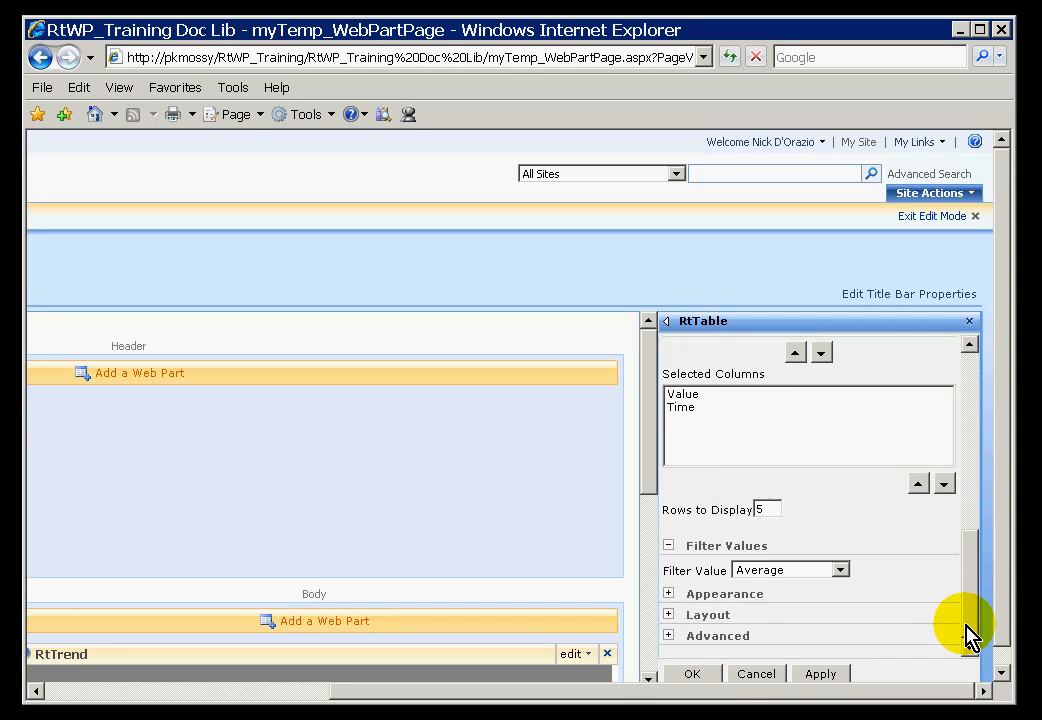
click(680, 408)
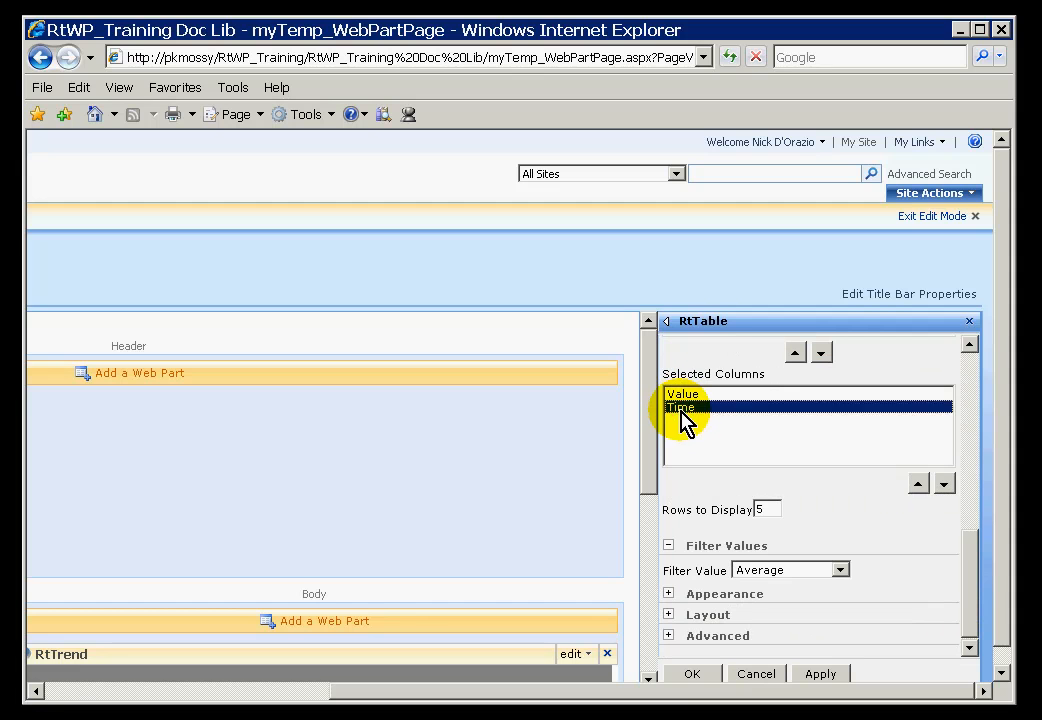
click(918, 484)
click(694, 675)
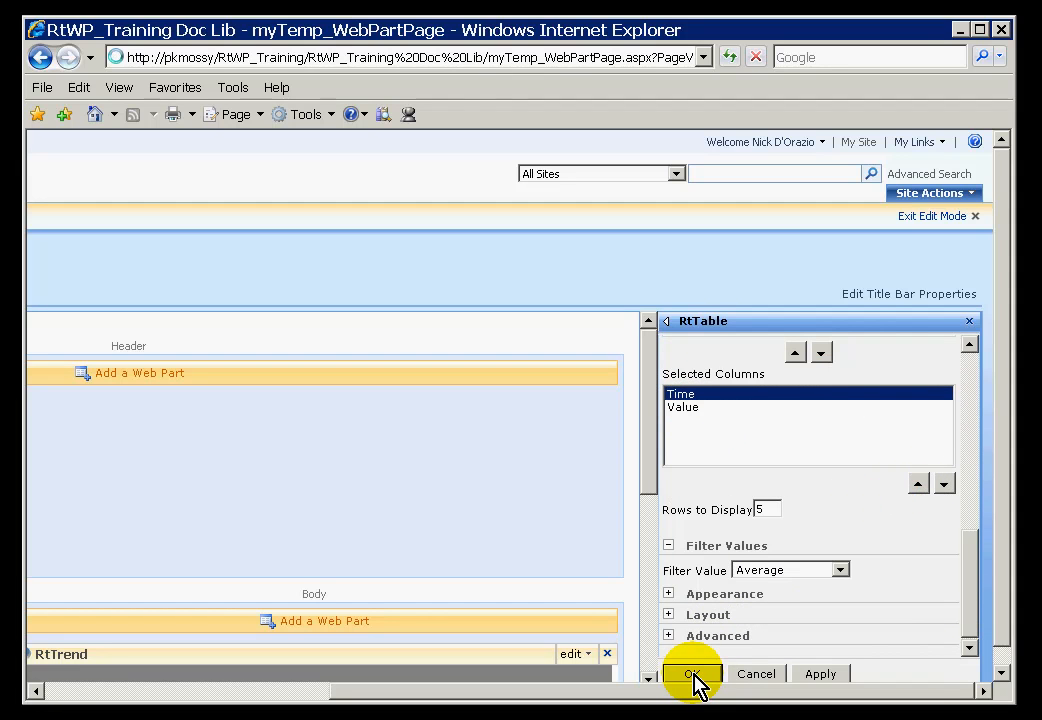